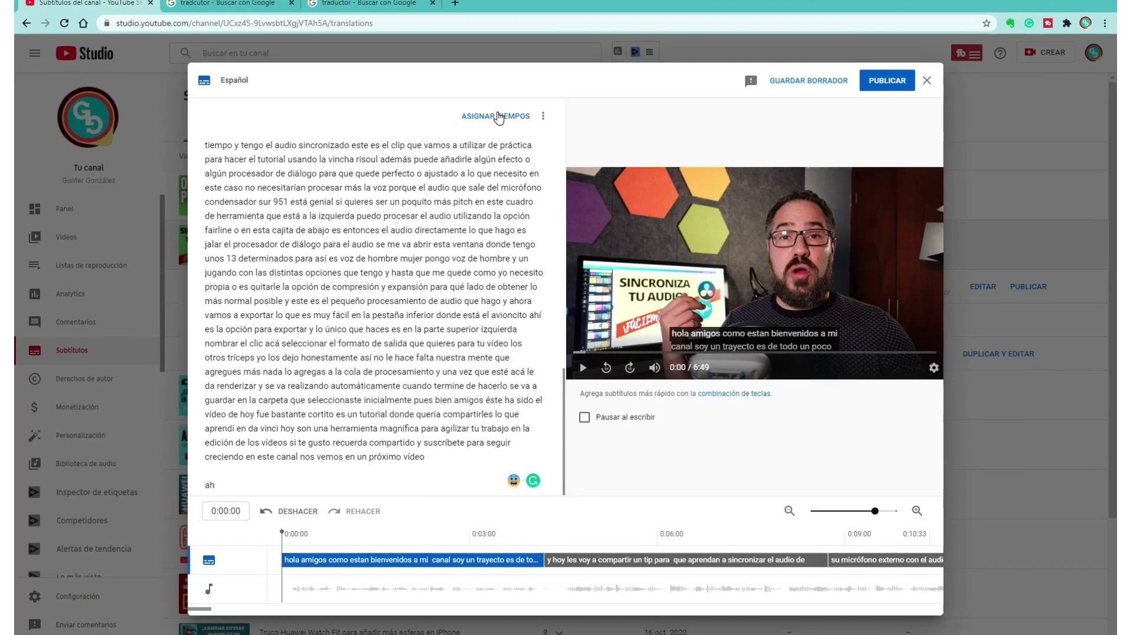
Step: Assign timings to the Spanish caption text and turn on pausing the video while typing
{"action": "left_click", "coordinate": [496, 104]}
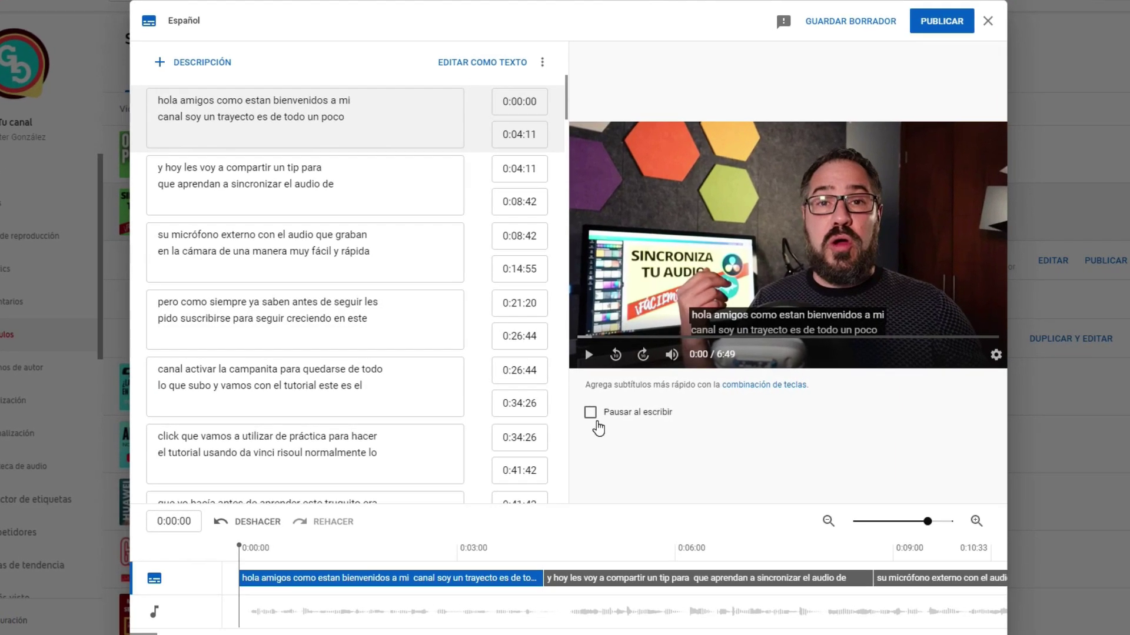
{"action": "left_click", "coordinate": [591, 414]}
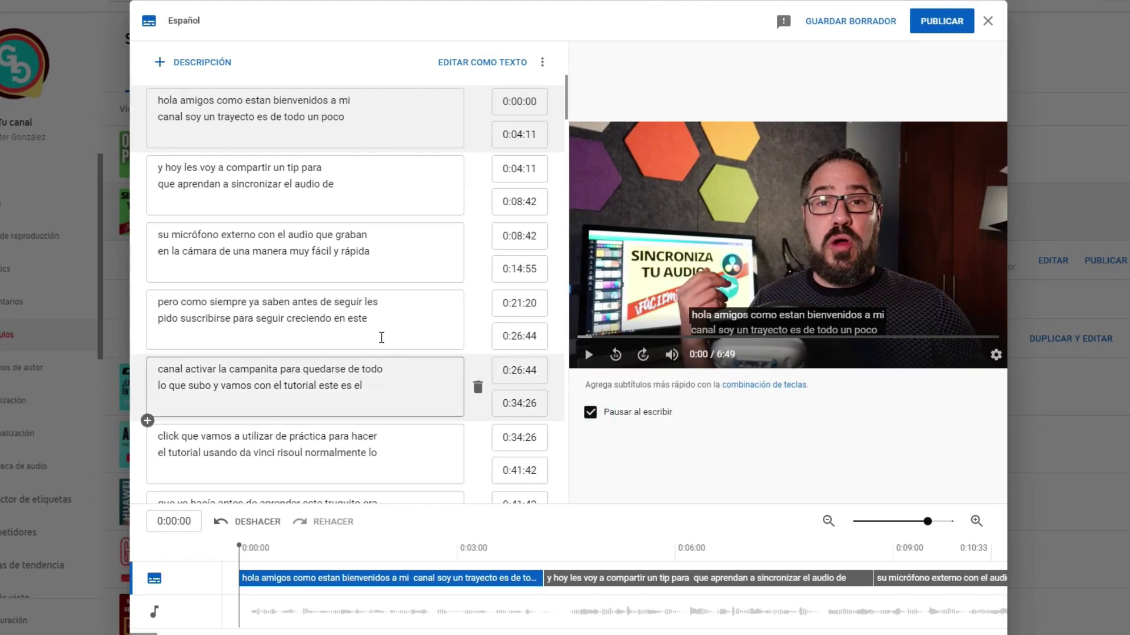
Step: Play the start of the video to compare the speech with the first caption's text
{"action": "left_click", "coordinate": [256, 120]}
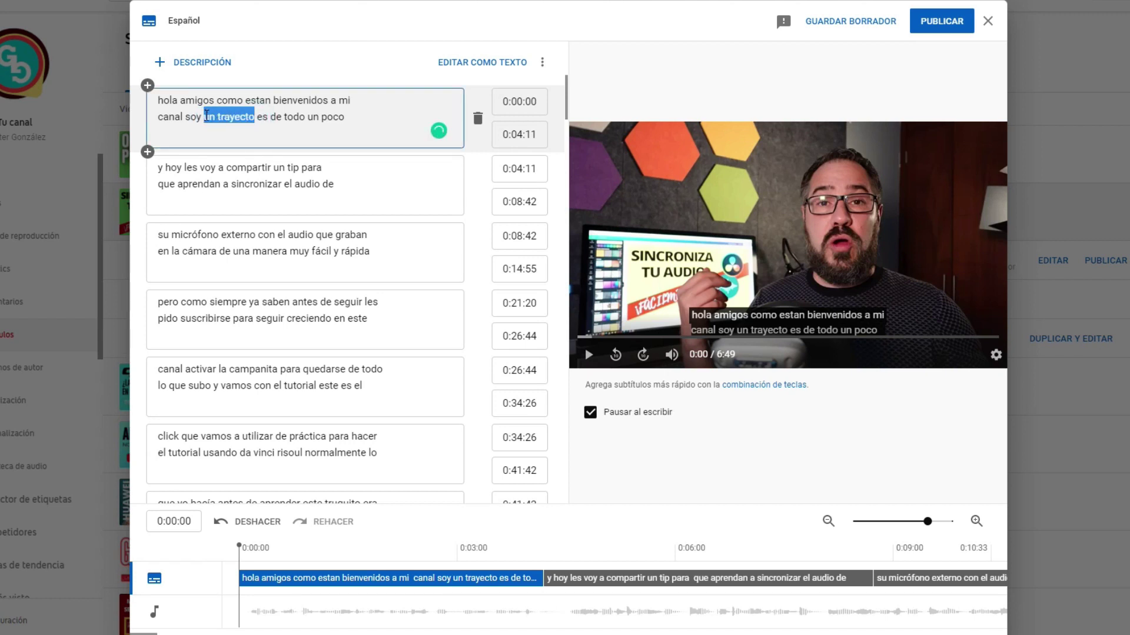
{"action": "left_click_drag", "start_coordinate": [373, 116], "coordinate": [234, 117]}
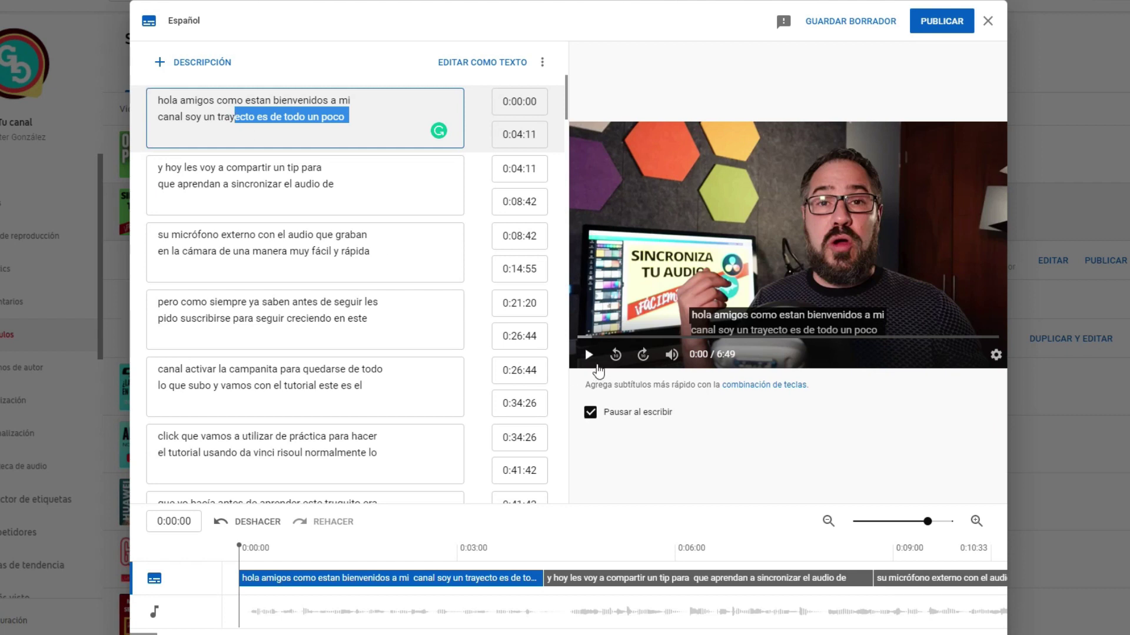
{"action": "left_click", "coordinate": [589, 355]}
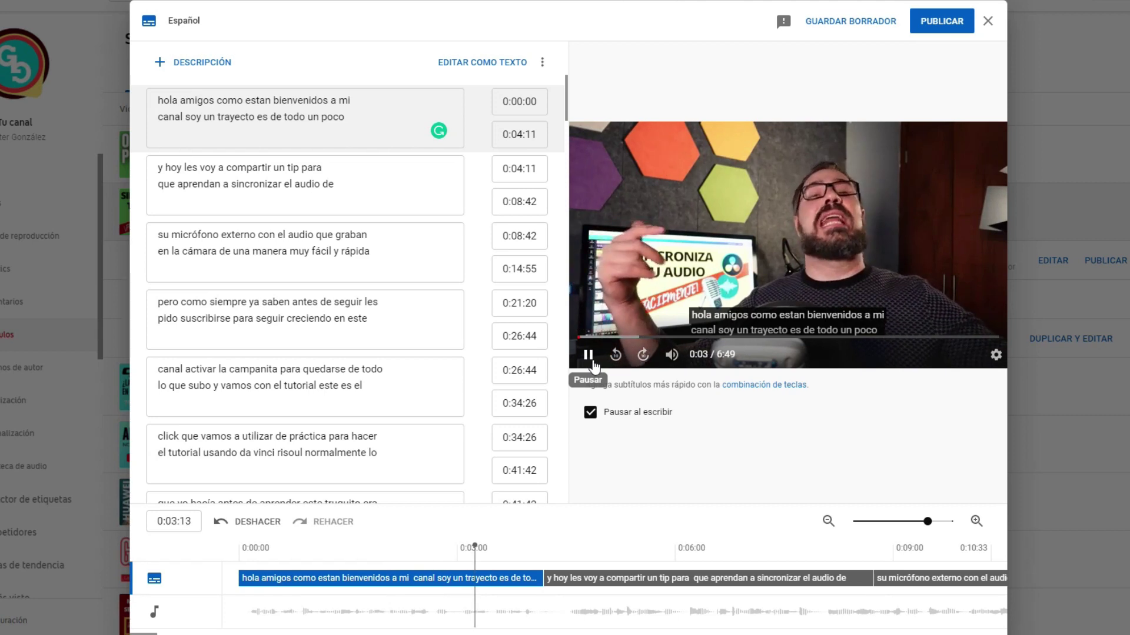
{"action": "left_click", "coordinate": [588, 355]}
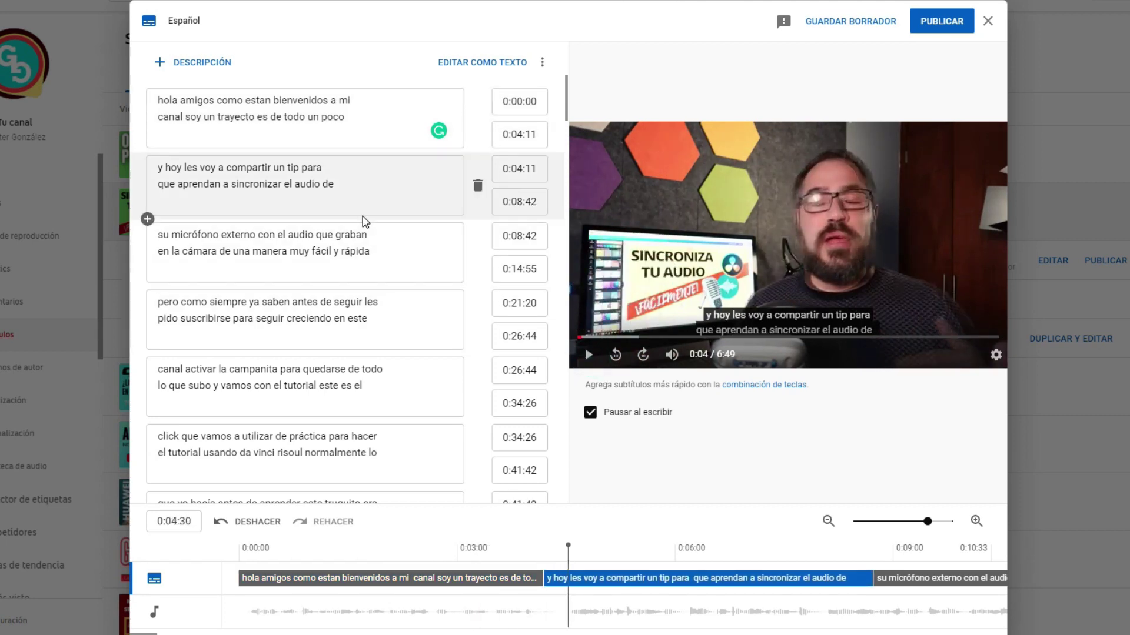
Step: Replace "un trayecto" in the first caption with the presenter's first name followed by "y esto"
{"action": "left_click", "coordinate": [254, 116]}
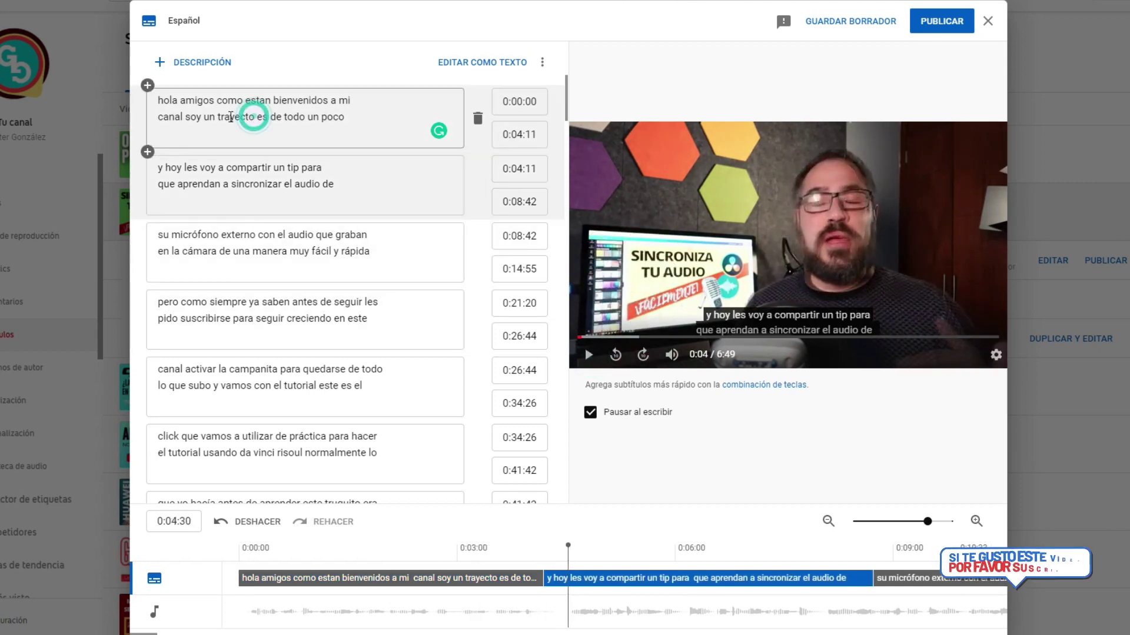
{"action": "key", "text": "shift+End"}
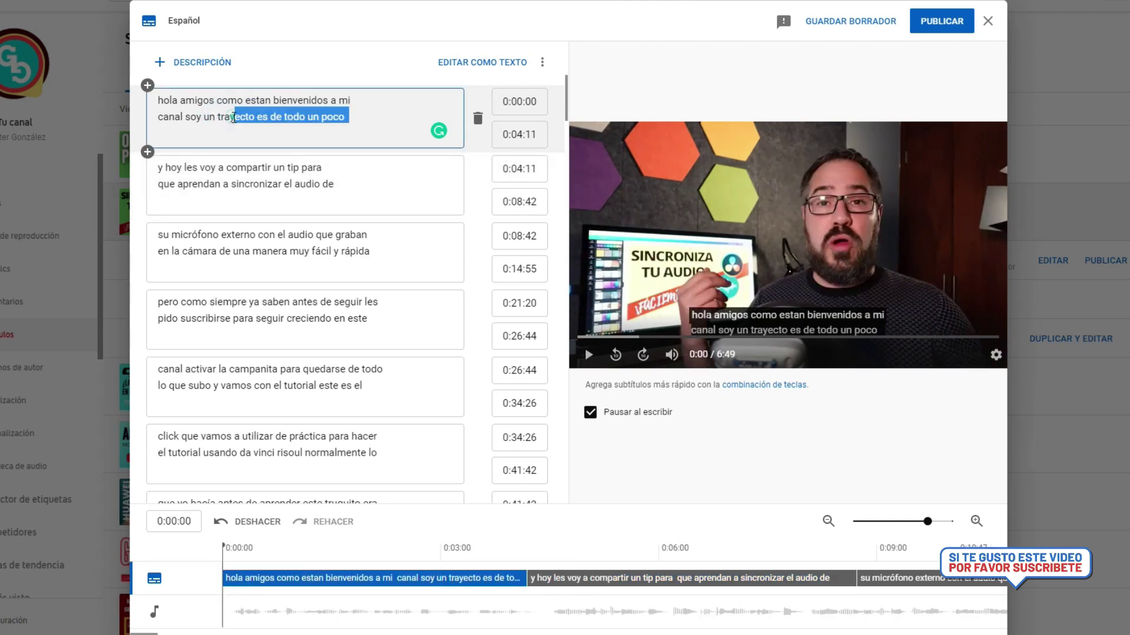
{"action": "left_click", "coordinate": [234, 118]}
{"action": "left_click_drag", "start_coordinate": [255, 117], "coordinate": [209, 121]}
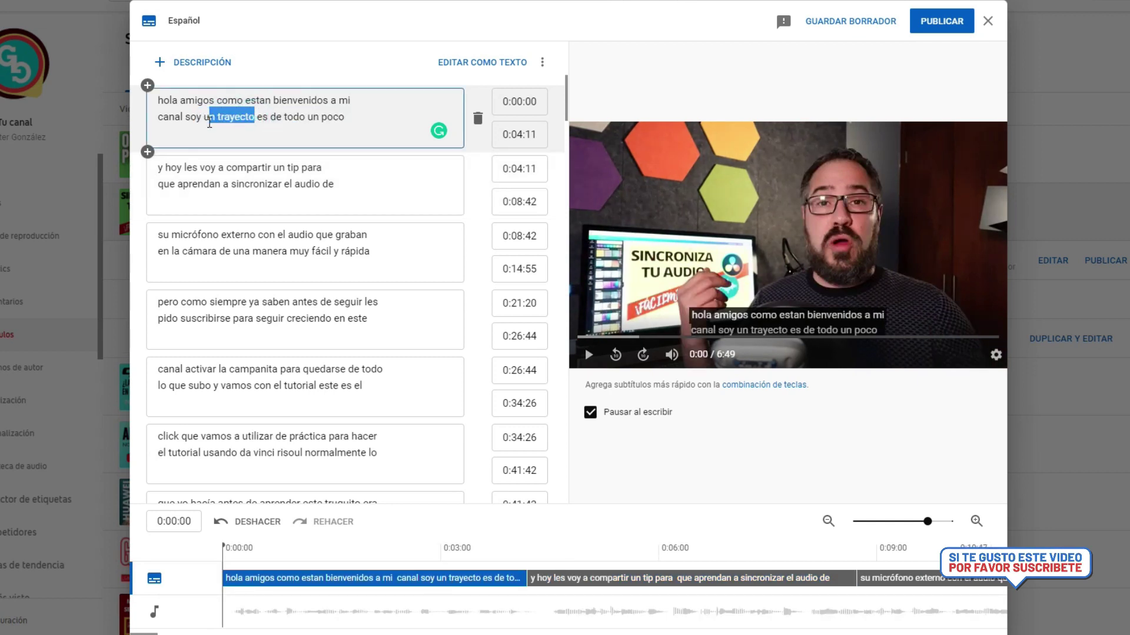
{"action": "type", "text": "Gunter "}
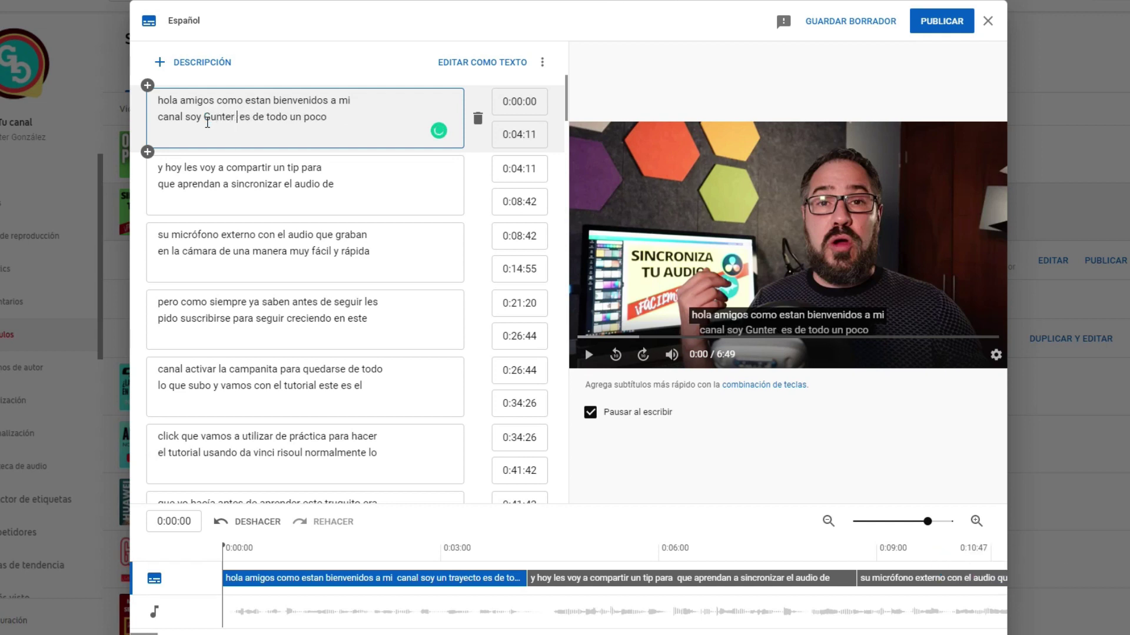
{"action": "type", "text": "y "}
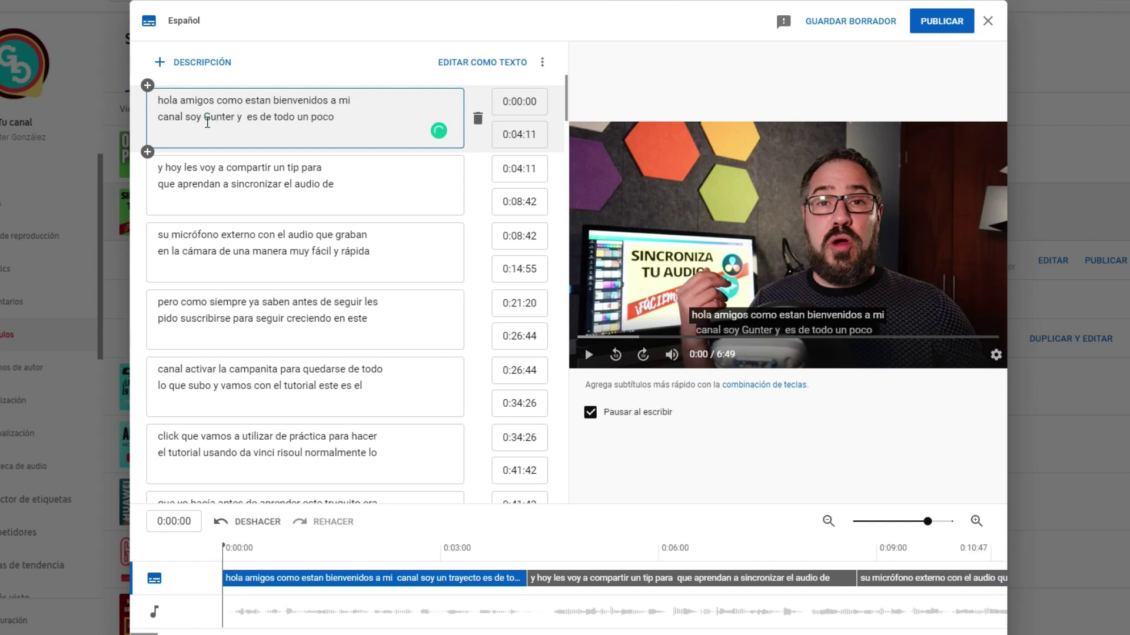
{"action": "type", "text": "esto es"}
{"action": "key", "text": "BackSpace"}
{"action": "key", "text": "BackSpace"}
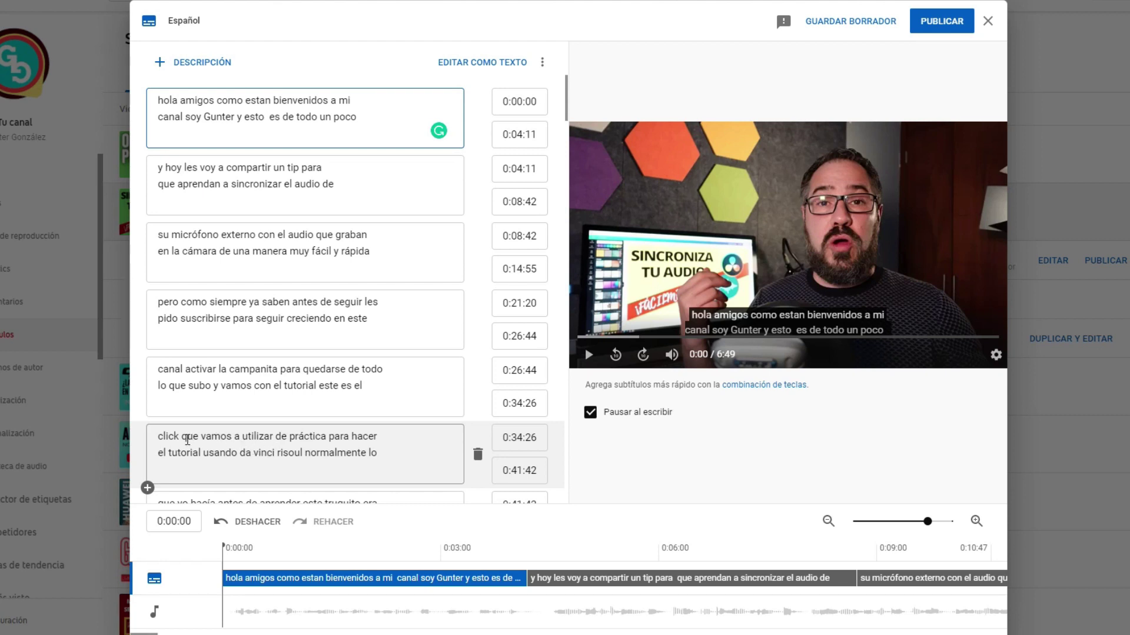
Step: Correct the word "click" to "clip" in the caption starting at 0:34:26
{"action": "left_click", "coordinate": [180, 436]}
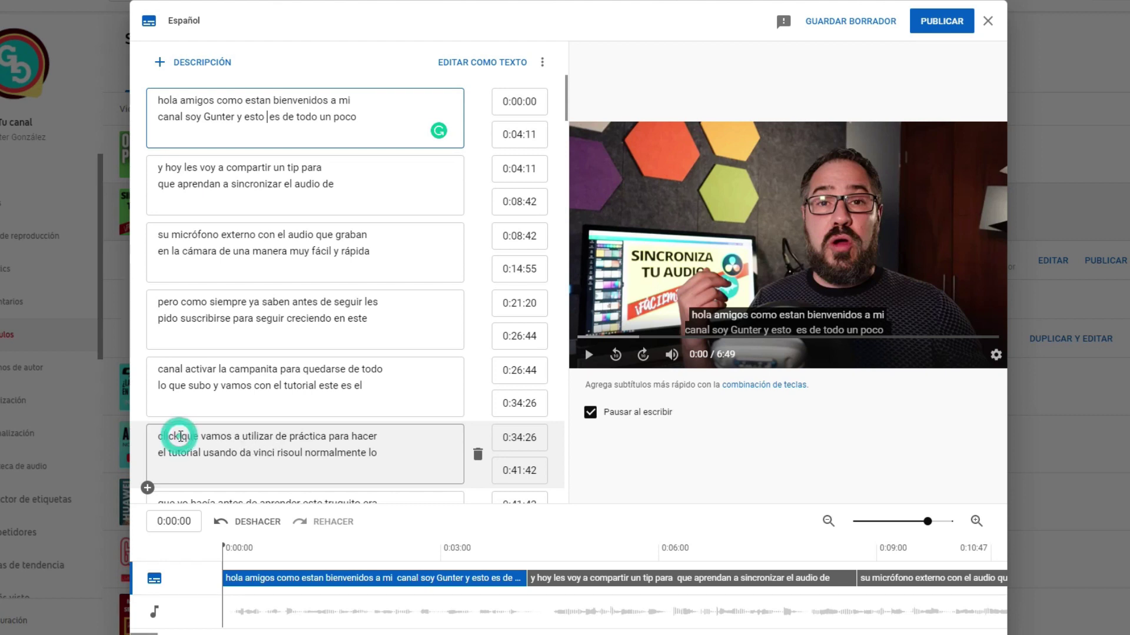
{"action": "key", "text": "BackSpace"}
{"action": "key", "text": "BackSpace"}
{"action": "type", "text": "p"}
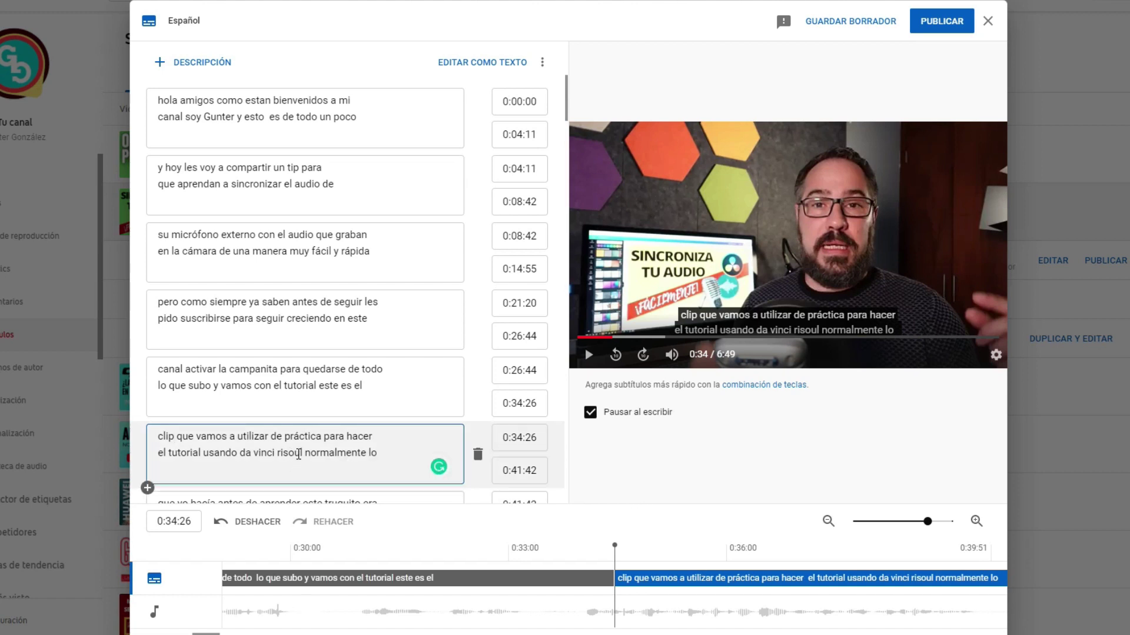
Step: Replace "da vinci risoul" with "Davinci Reolve" in the caption starting at 0:34:26
{"action": "left_click_drag", "start_coordinate": [306, 454], "coordinate": [260, 454]}
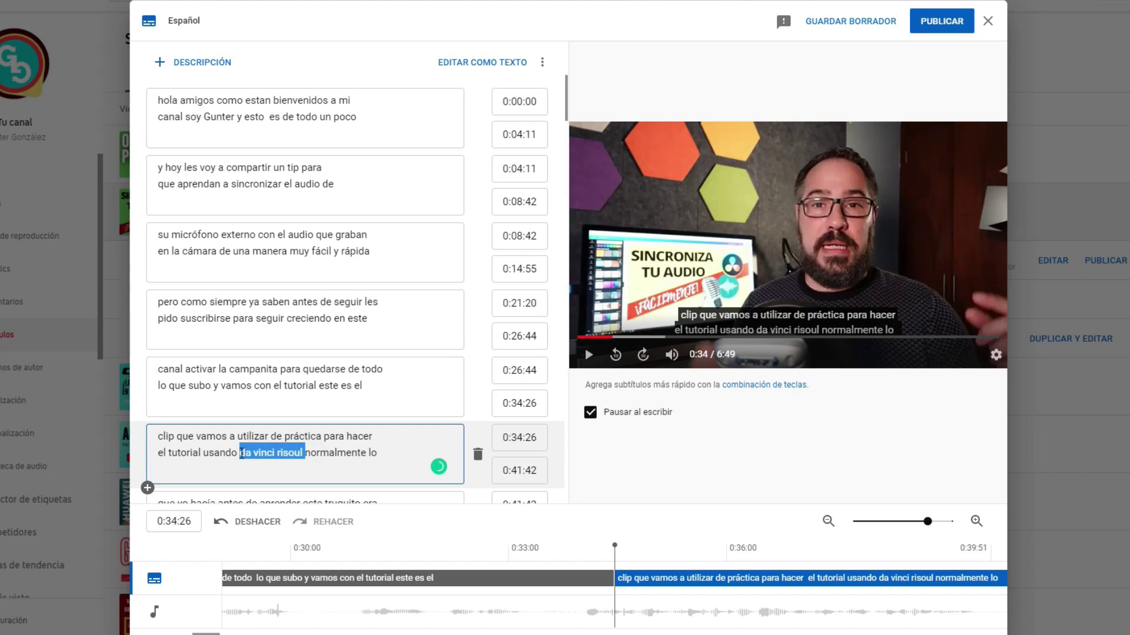
{"action": "type", "text": "Davicni"}
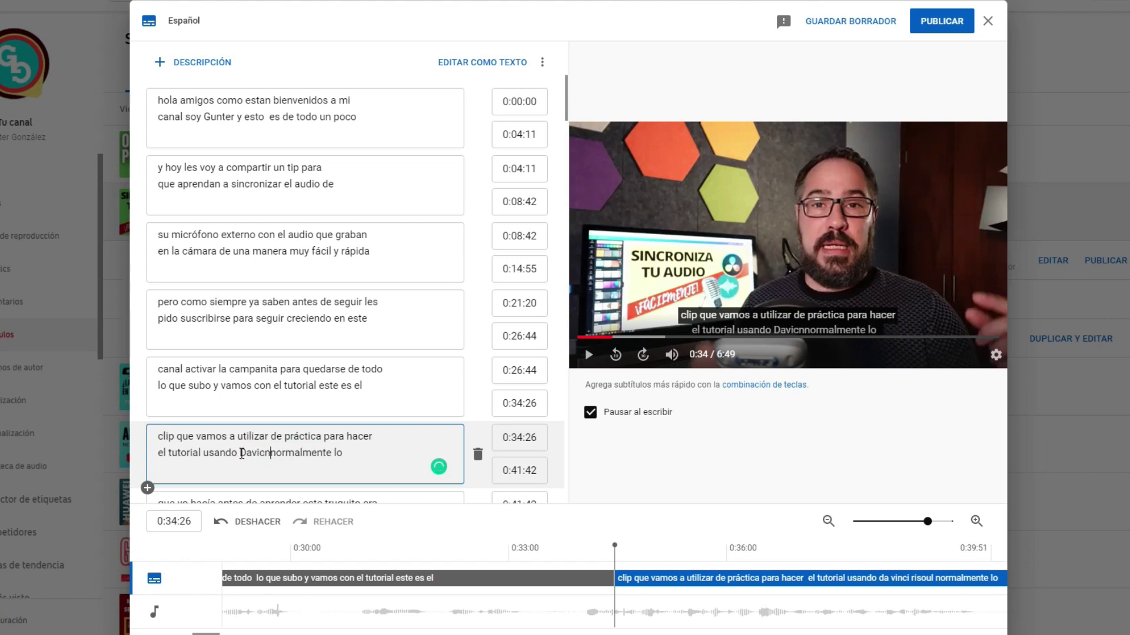
{"action": "key", "text": "BackSpace"}
{"action": "key", "text": "BackSpace"}
{"action": "key", "text": "BackSpace"}
{"action": "type", "text": "nci Re"}
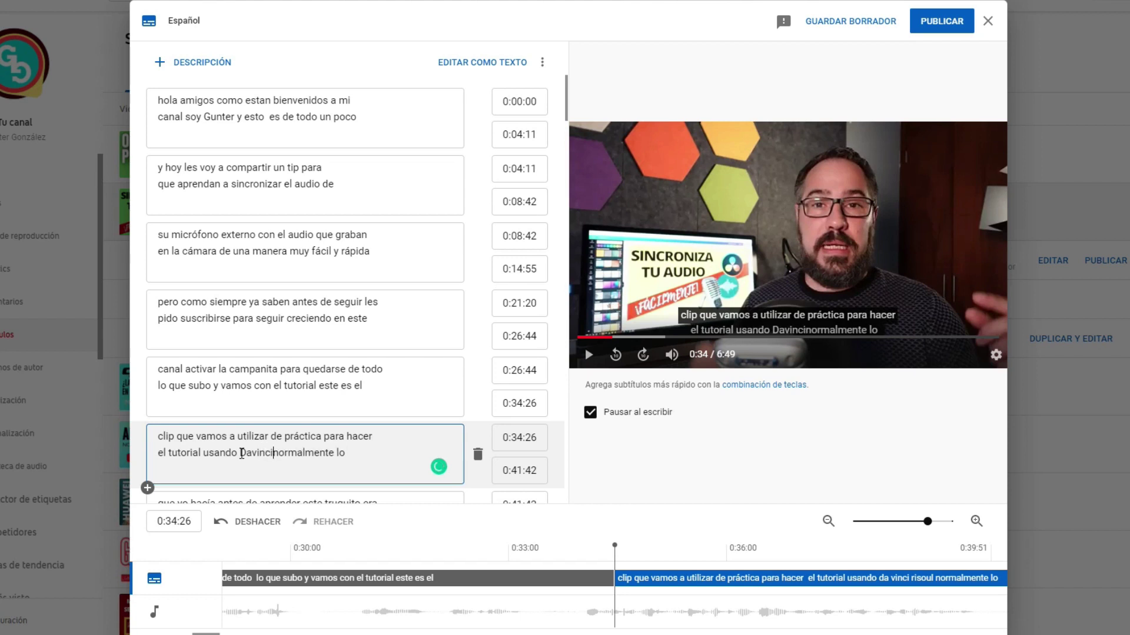
{"action": "type", "text": "olve"}
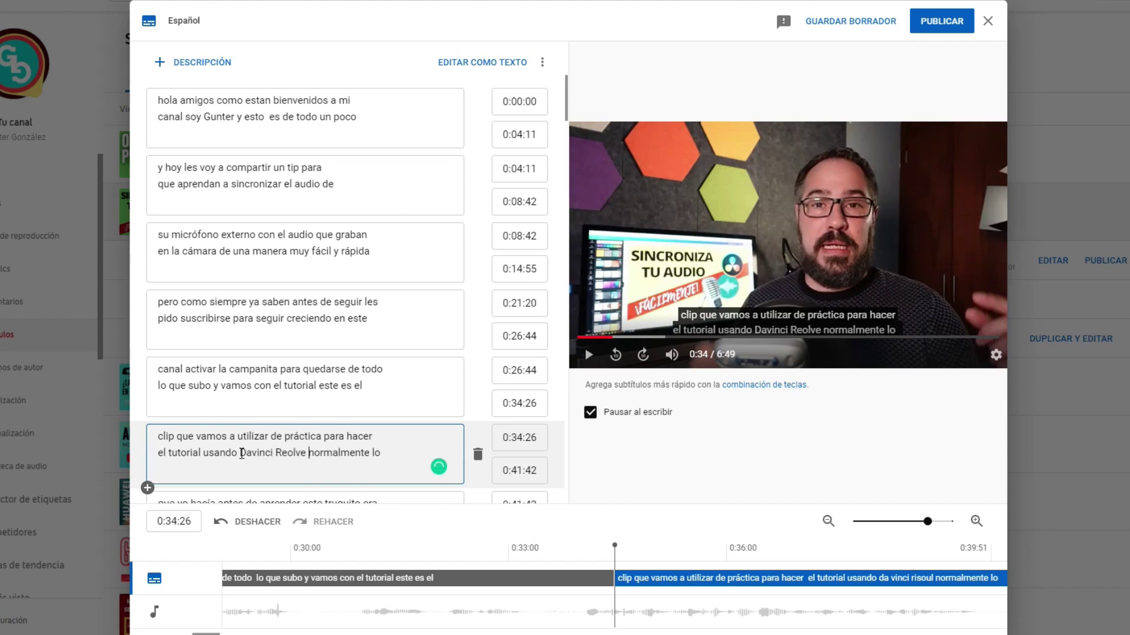
Step: Replace "da vinci hoy" with "Davinci Resolve" in the caption starting at 6:06:51
{"action": "scroll", "coordinate": [255, 428], "scroll_direction": "down", "scroll_amount": 1}
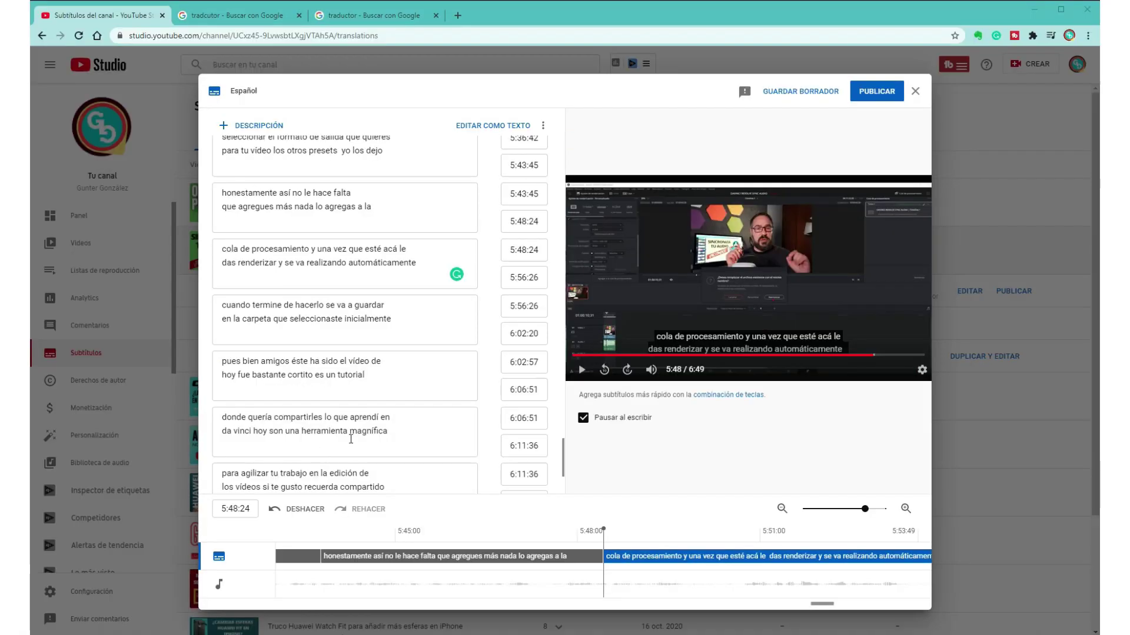
{"action": "left_click", "coordinate": [269, 429]}
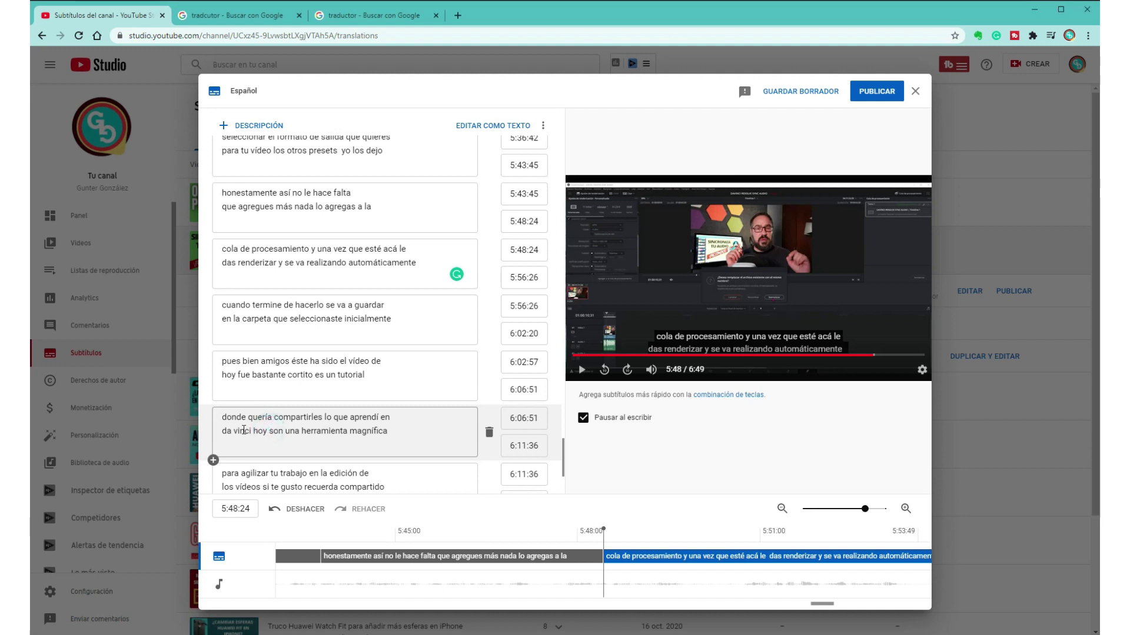
{"action": "left_click_drag", "start_coordinate": [268, 430], "coordinate": [244, 430]}
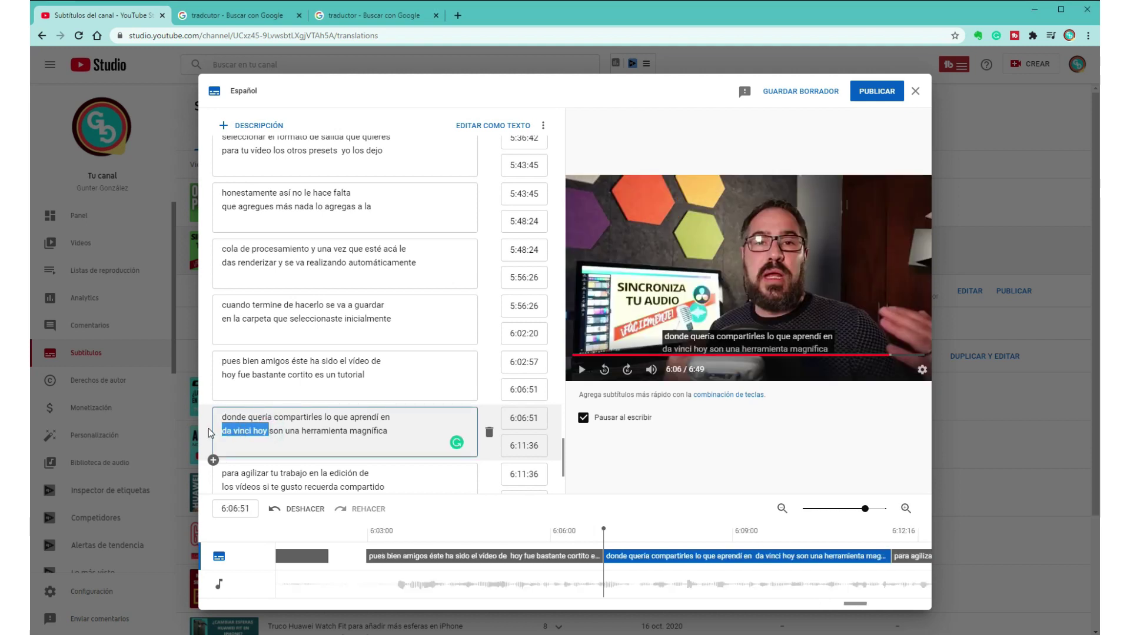
{"action": "type", "text": "Davinci "}
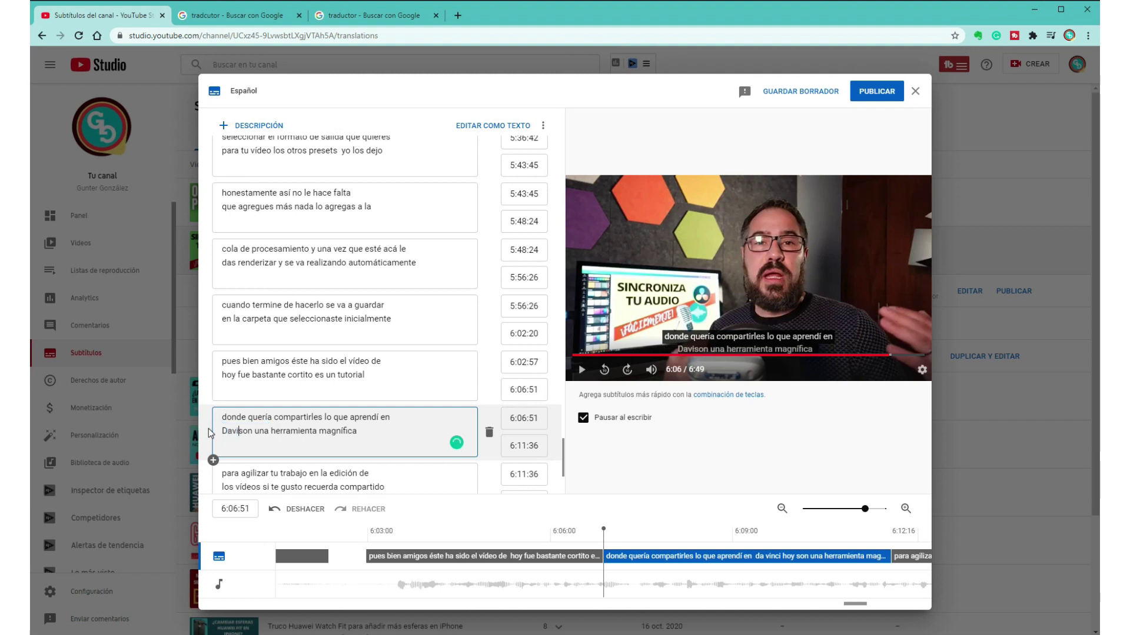
{"action": "type", "text": "Resolve"}
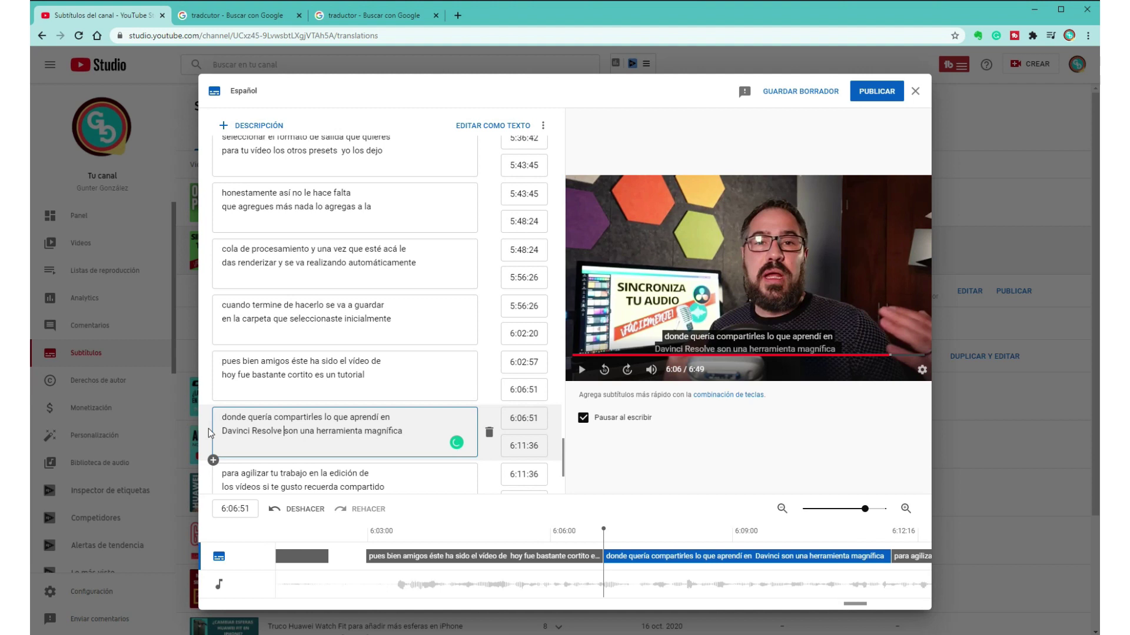
Step: Remove the stray text "ah" from the last caption, at 6:28:37
{"action": "scroll", "coordinate": [293, 453], "scroll_direction": "down", "scroll_amount": 2}
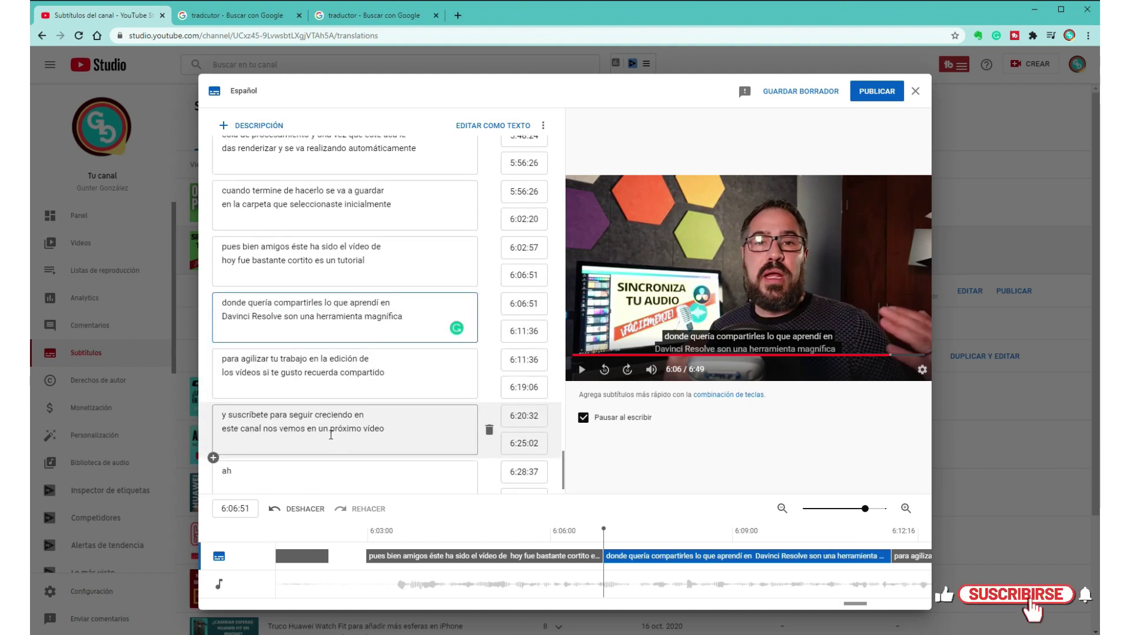
{"action": "left_click", "coordinate": [264, 475]}
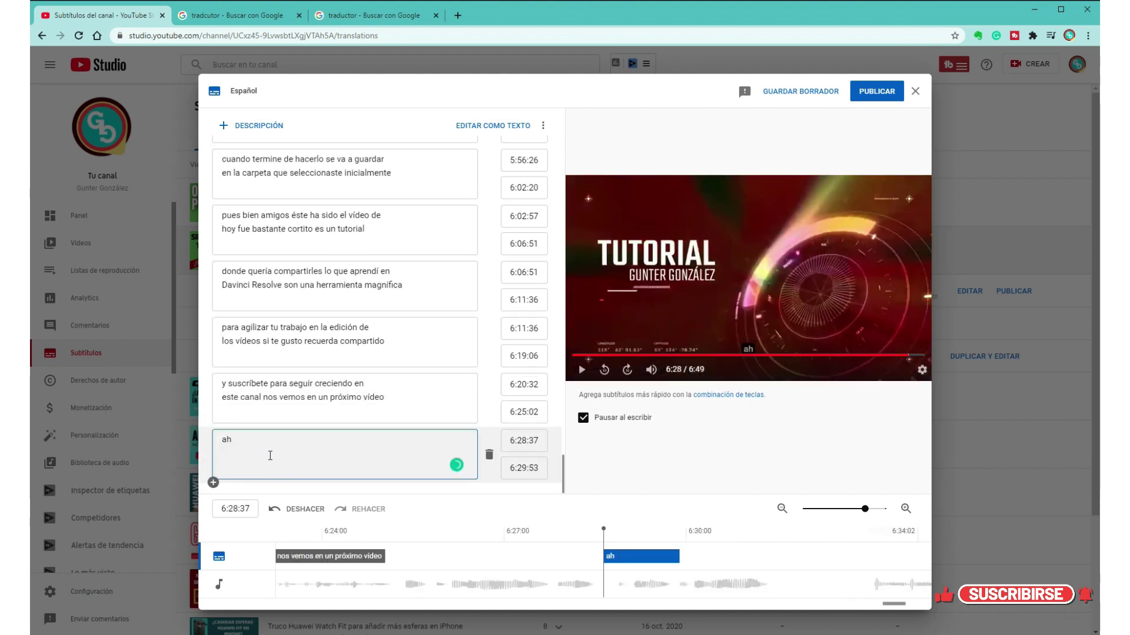
{"action": "left_click_drag", "start_coordinate": [266, 441], "coordinate": [222, 439]}
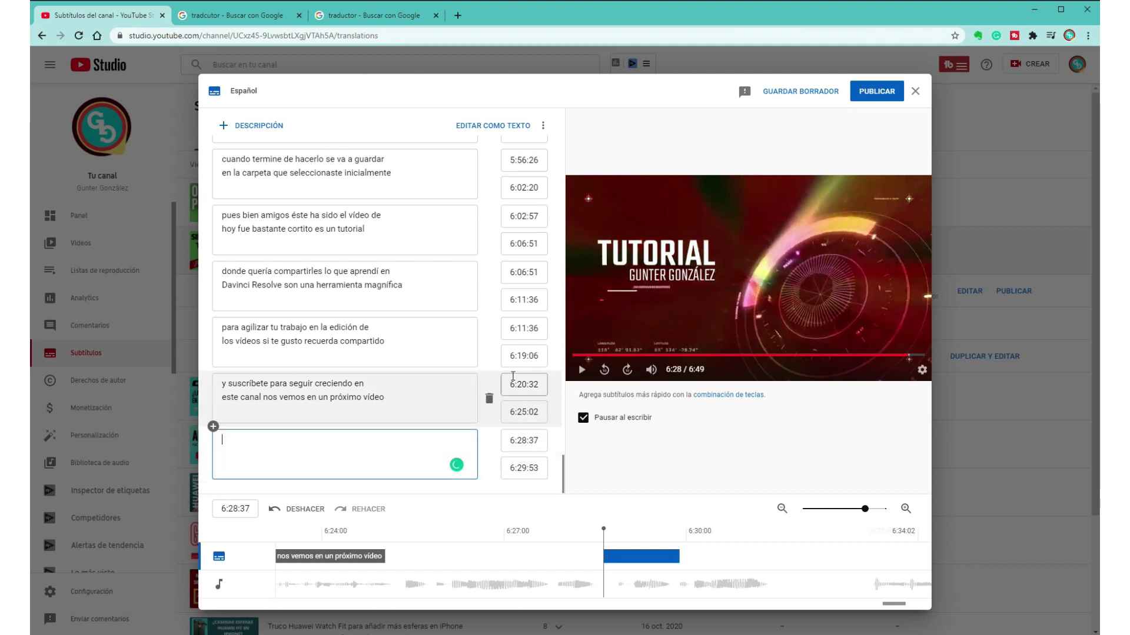
Step: Publish the Spanish captions and open the video's subtitle languages page
{"action": "left_click", "coordinate": [876, 93]}
{"action": "left_click", "coordinate": [312, 260]}
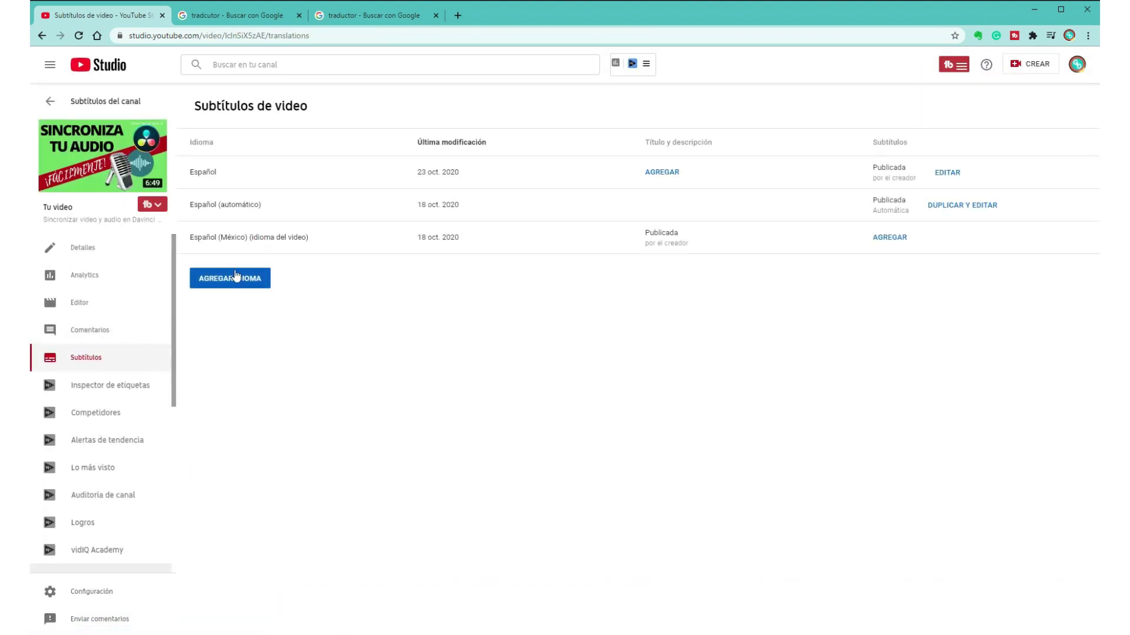
Step: Add Alemán and Hindi as subtitle languages for the video
{"action": "left_click", "coordinate": [238, 278]}
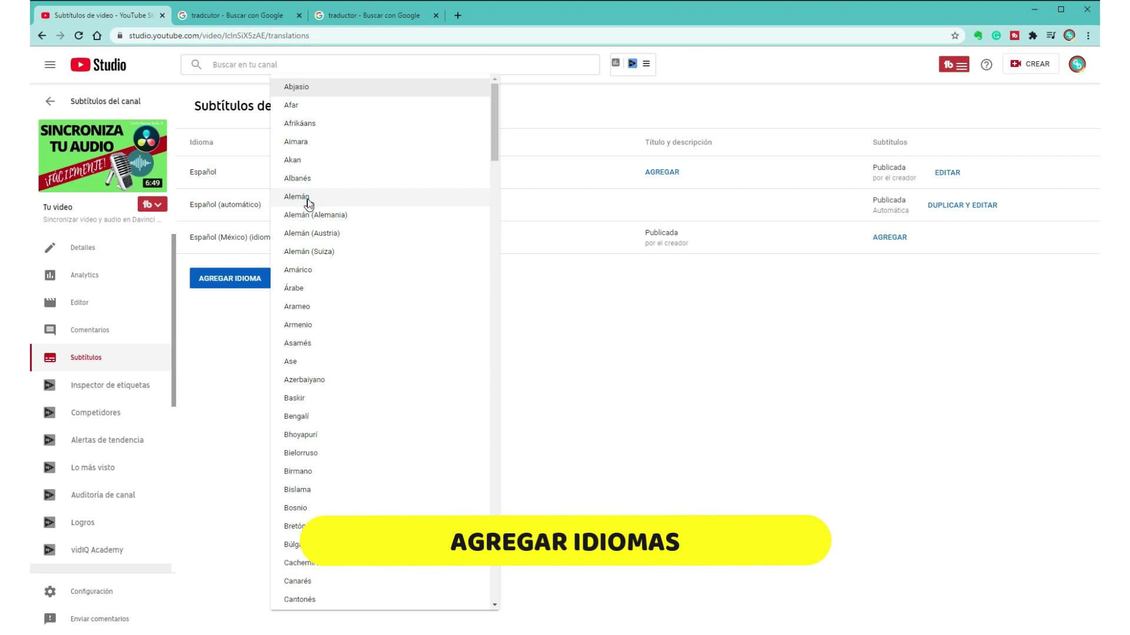
{"action": "left_click", "coordinate": [307, 202]}
{"action": "left_click", "coordinate": [253, 316]}
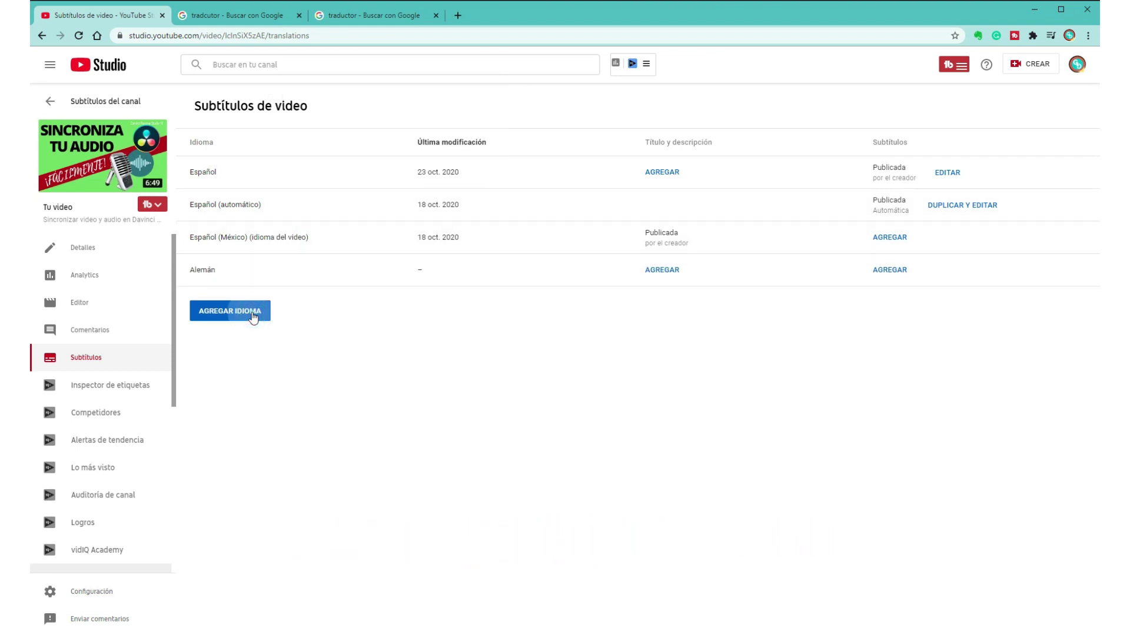
{"action": "scroll", "coordinate": [356, 330], "scroll_direction": "down", "scroll_amount": 7}
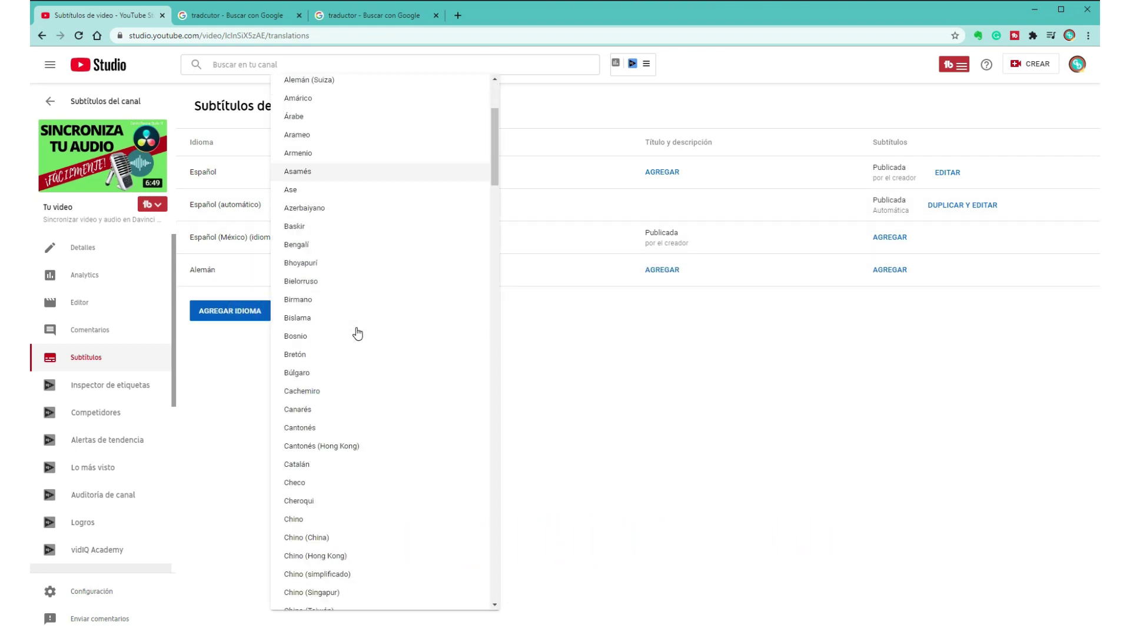
{"action": "scroll", "coordinate": [357, 333], "scroll_direction": "down", "scroll_amount": 8}
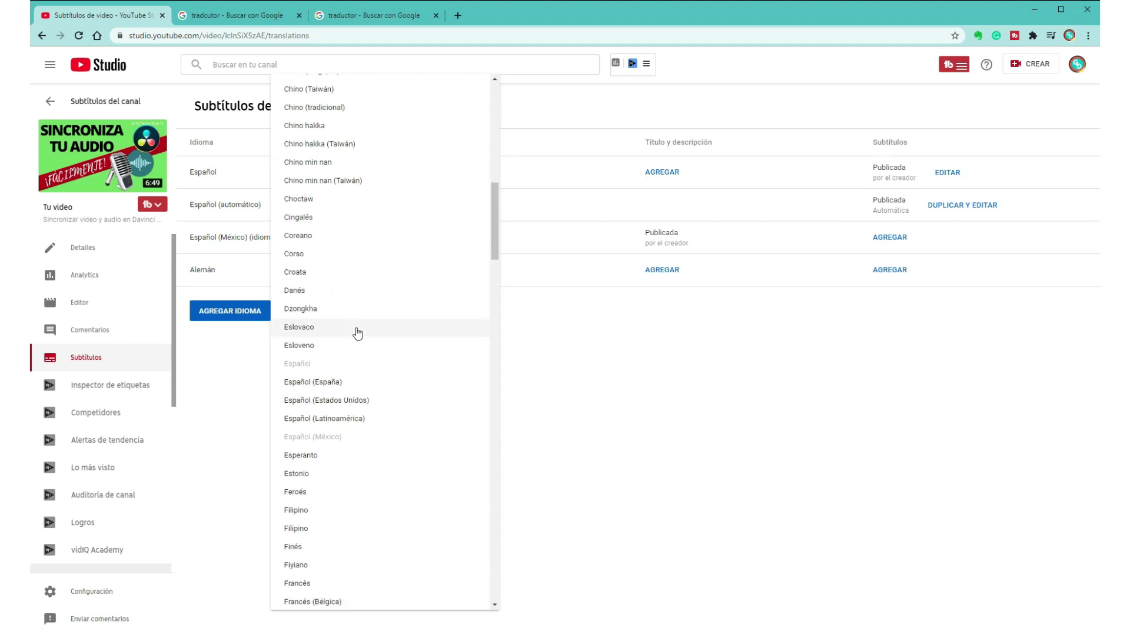
{"action": "scroll", "coordinate": [357, 334], "scroll_direction": "down", "scroll_amount": 6}
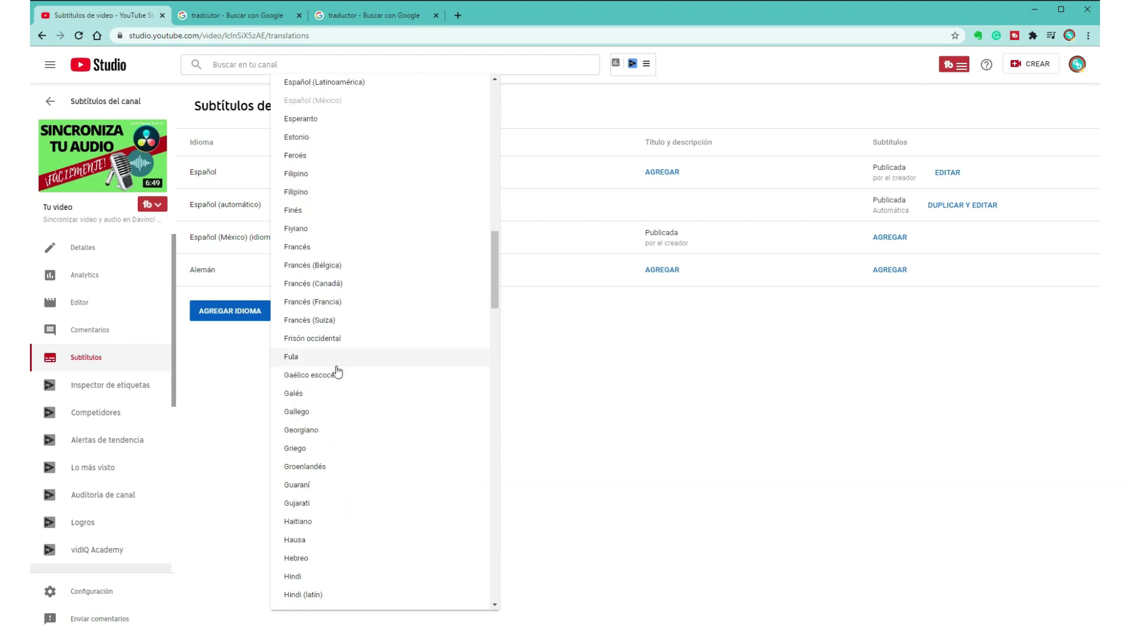
{"action": "scroll", "coordinate": [337, 372], "scroll_direction": "down", "scroll_amount": 3}
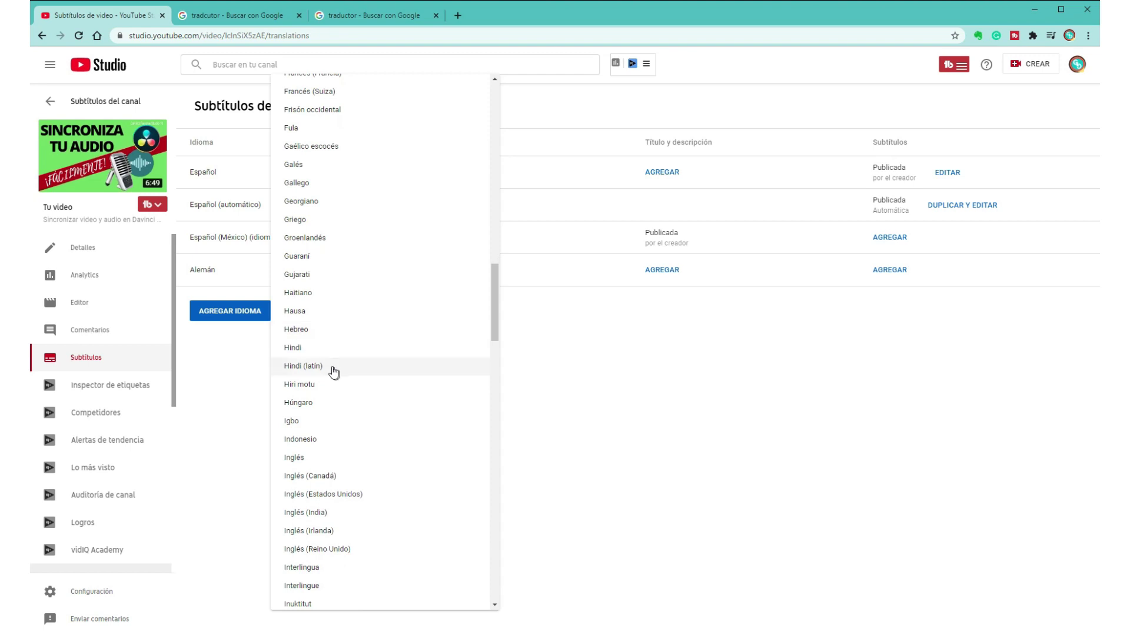
{"action": "left_click", "coordinate": [324, 355]}
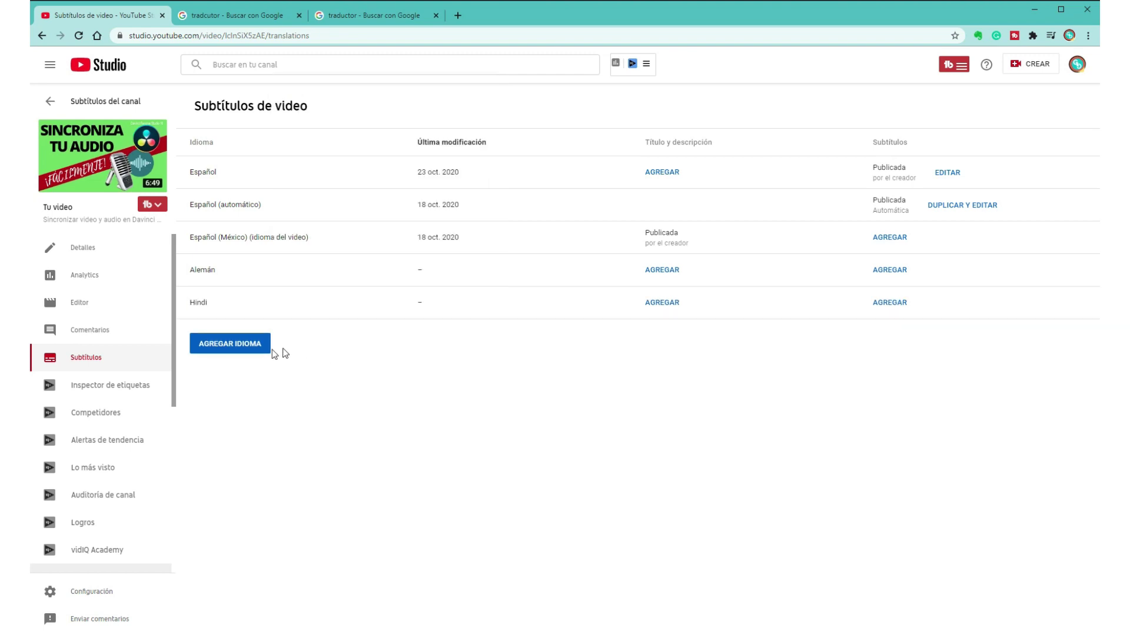
Step: Add Inglés as a subtitle language for the video
{"action": "left_click", "coordinate": [250, 353]}
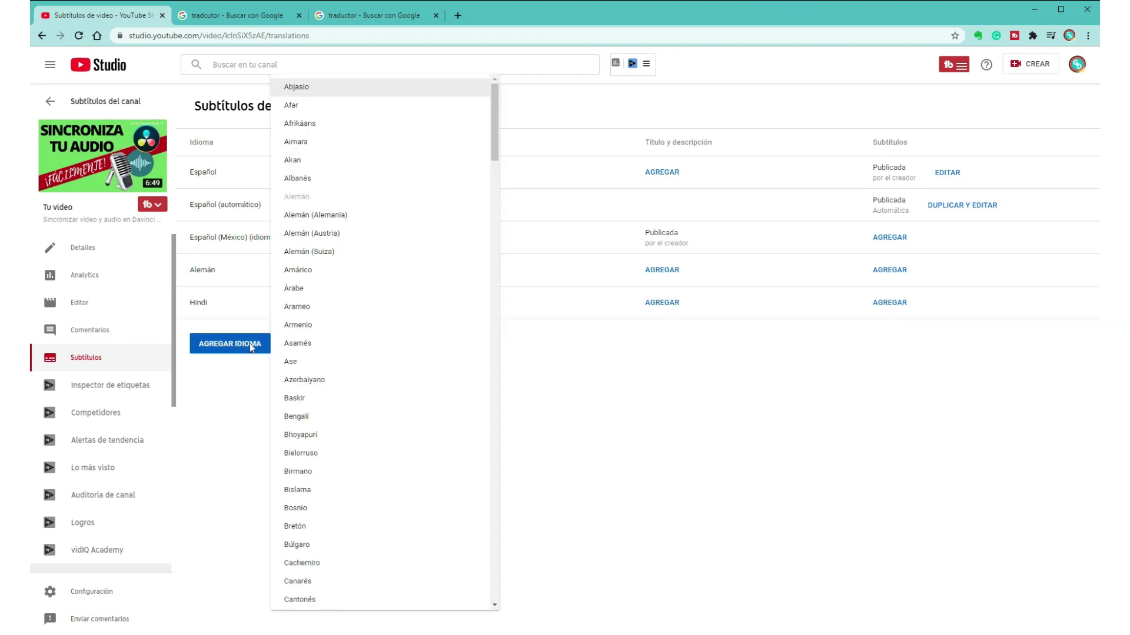
{"action": "scroll", "coordinate": [316, 368], "scroll_direction": "down", "scroll_amount": 8}
{"action": "scroll", "coordinate": [316, 368], "scroll_direction": "down", "scroll_amount": 7}
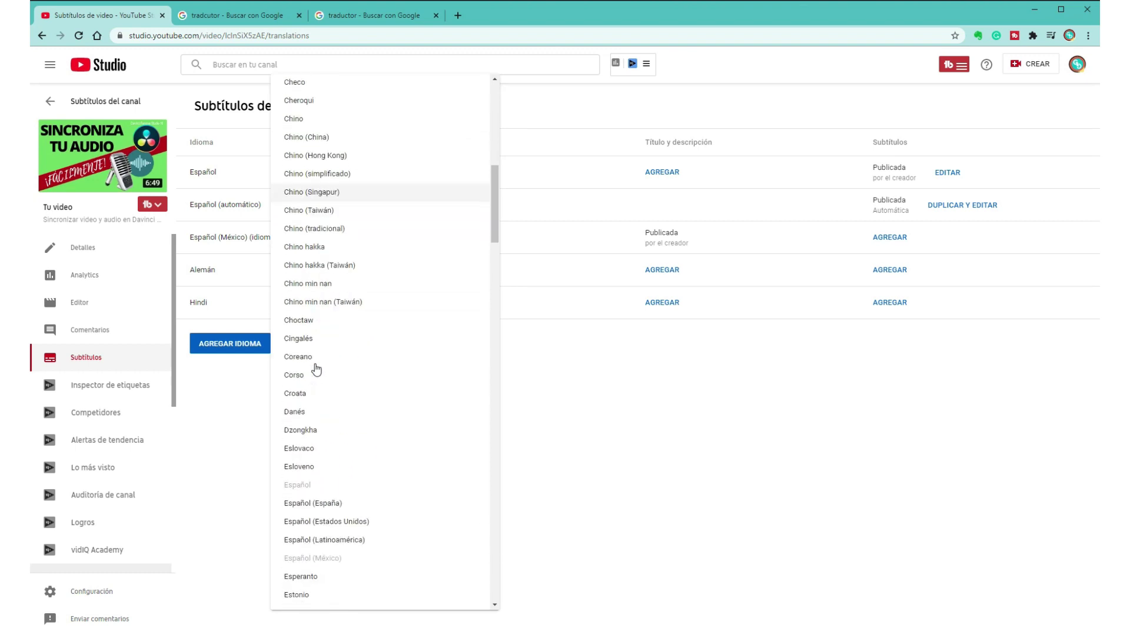
{"action": "scroll", "coordinate": [316, 365], "scroll_direction": "down", "scroll_amount": 7}
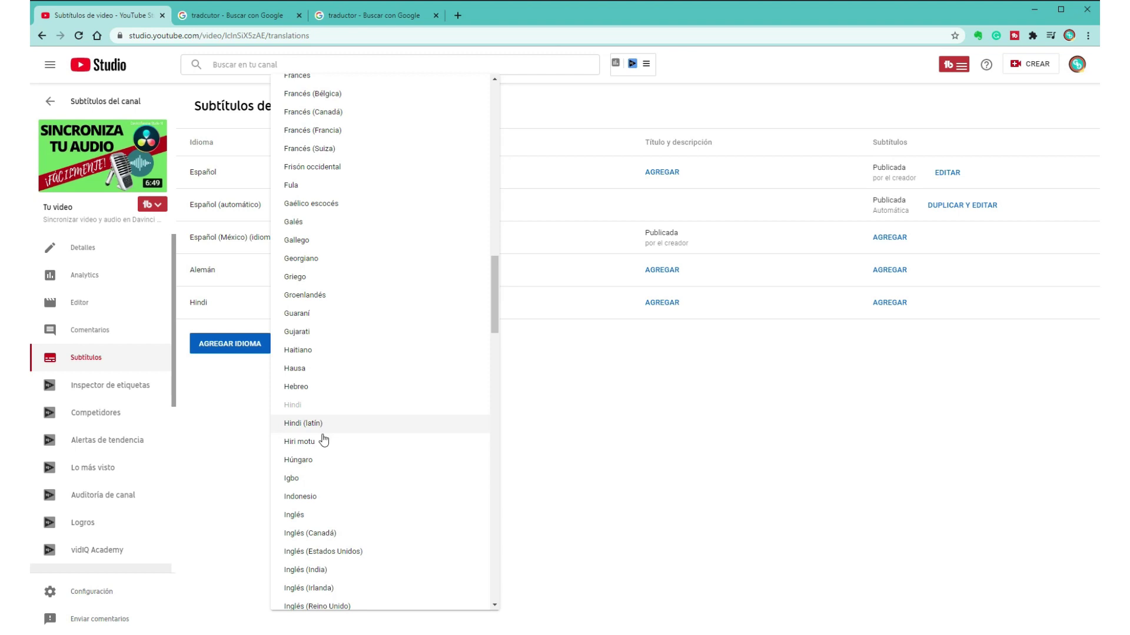
{"action": "scroll", "coordinate": [323, 439], "scroll_direction": "down", "scroll_amount": 2}
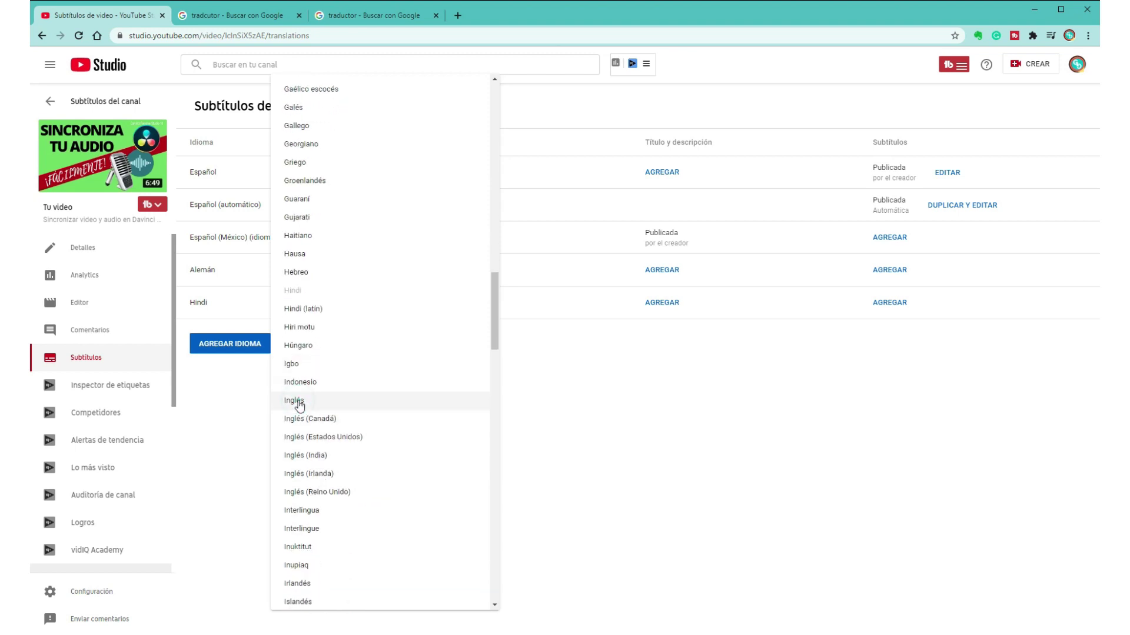
{"action": "left_click", "coordinate": [294, 400]}
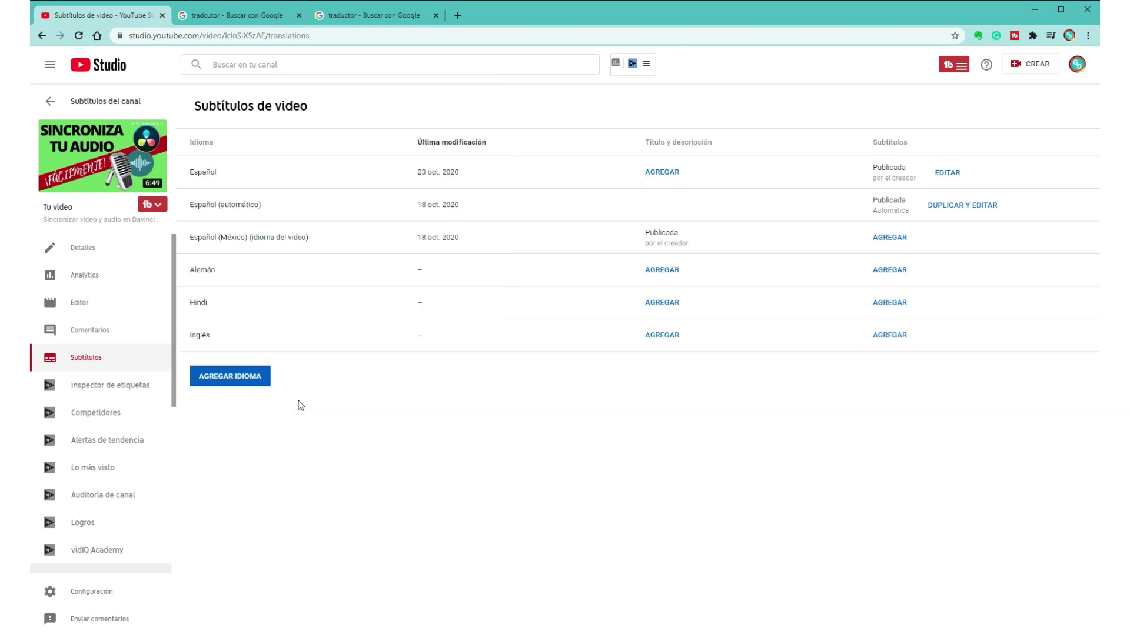
Step: Add Chino (China) and Italiano as subtitle languages for the video
{"action": "left_click", "coordinate": [256, 381]}
{"action": "scroll", "coordinate": [317, 383], "scroll_direction": "down", "scroll_amount": 6}
{"action": "scroll", "coordinate": [320, 389], "scroll_direction": "down", "scroll_amount": 3}
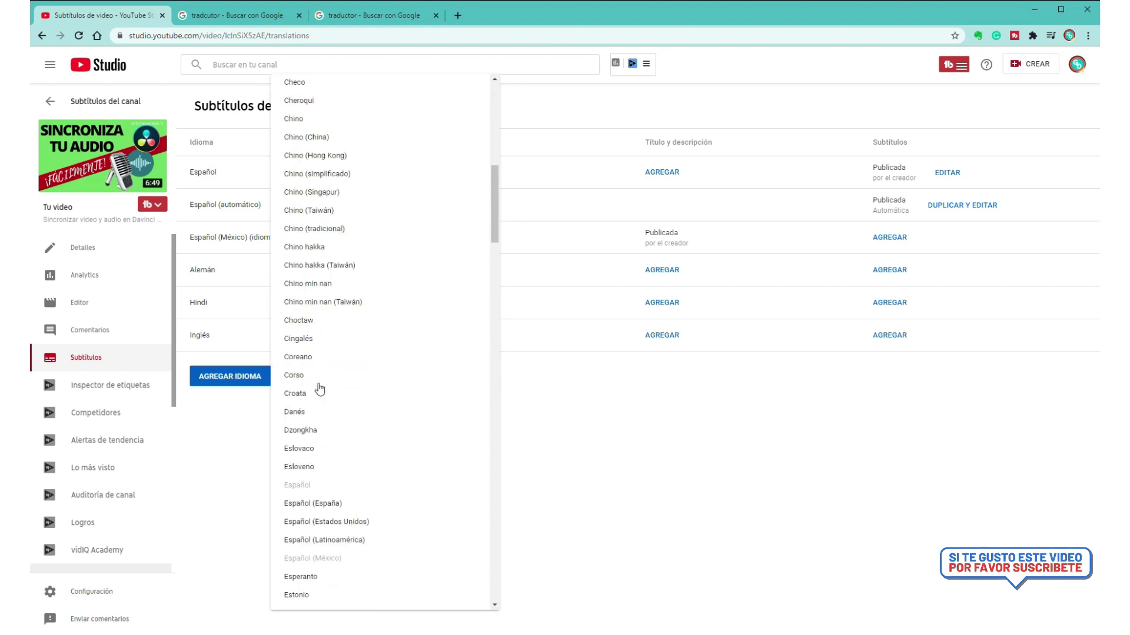
{"action": "left_click", "coordinate": [317, 144]}
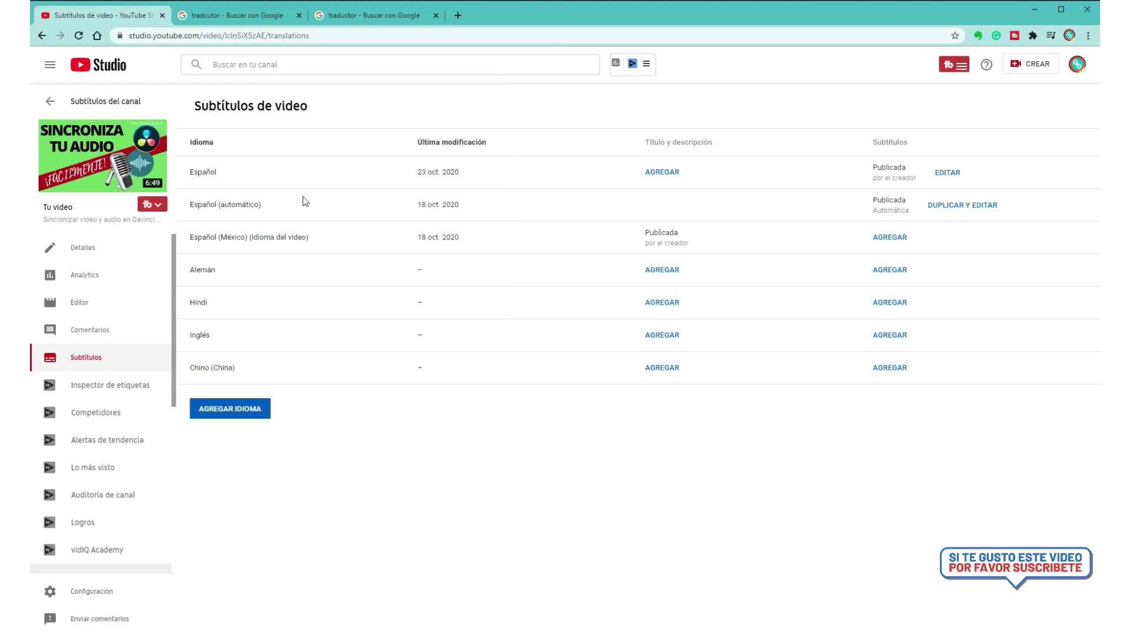
{"action": "left_click", "coordinate": [250, 413]}
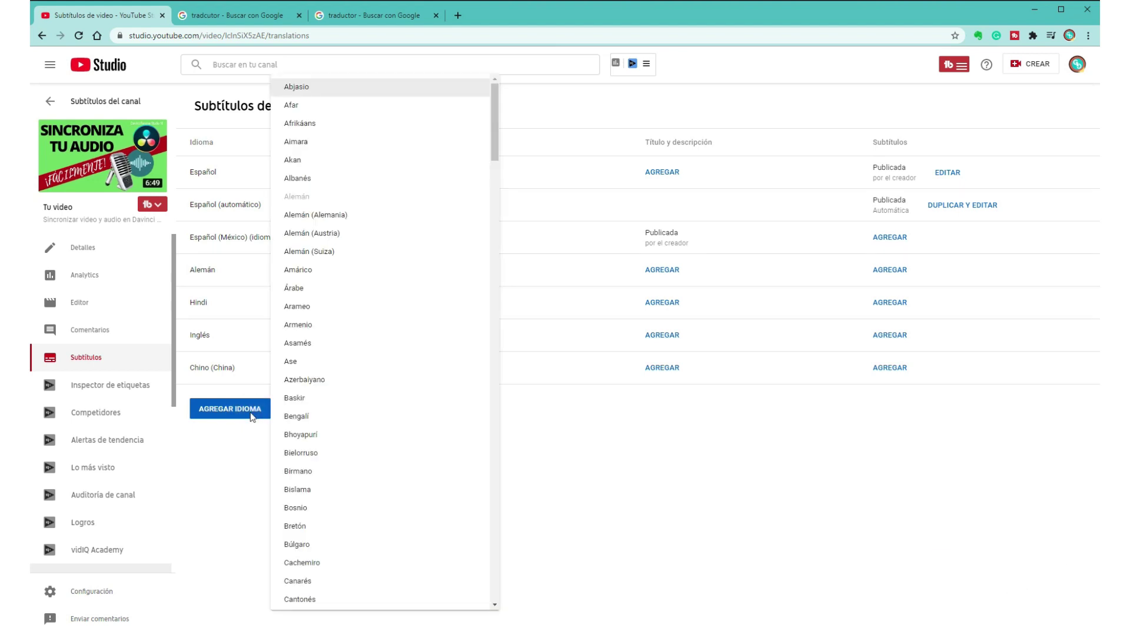
{"action": "scroll", "coordinate": [320, 478], "scroll_direction": "down", "scroll_amount": 15}
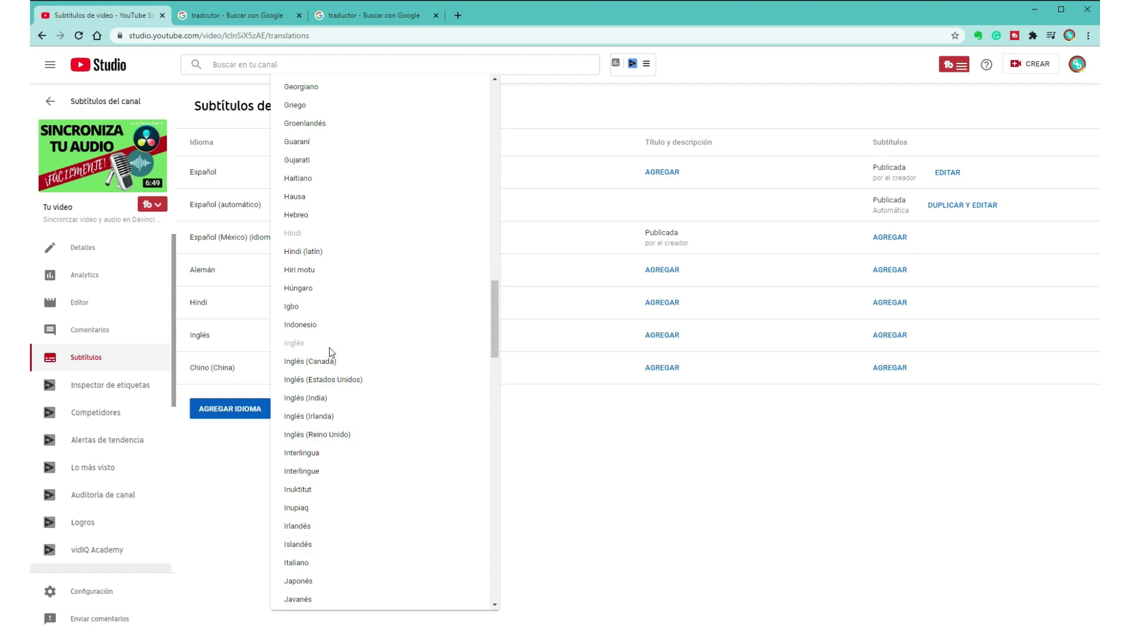
{"action": "scroll", "coordinate": [333, 411], "scroll_direction": "down", "scroll_amount": 1}
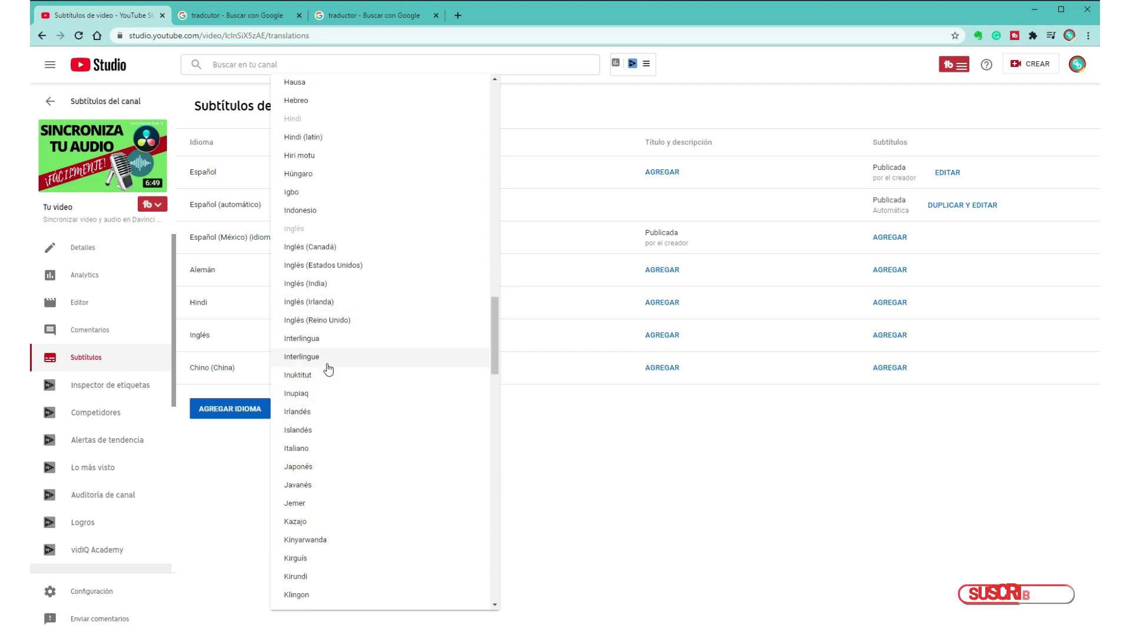
{"action": "left_click", "coordinate": [318, 449]}
Step: Add Japonés, Ruso and Portugués as subtitle languages for the video
{"action": "left_click", "coordinate": [266, 448]}
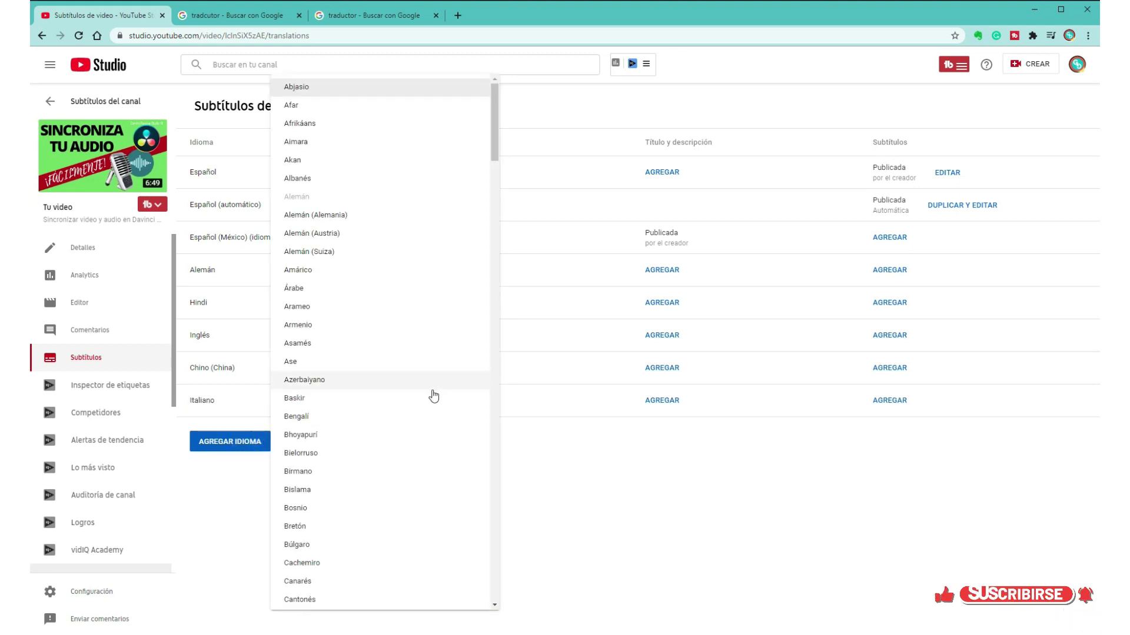
{"action": "scroll", "coordinate": [433, 396], "scroll_direction": "down", "scroll_amount": 6}
{"action": "scroll", "coordinate": [433, 398], "scroll_direction": "down", "scroll_amount": 13}
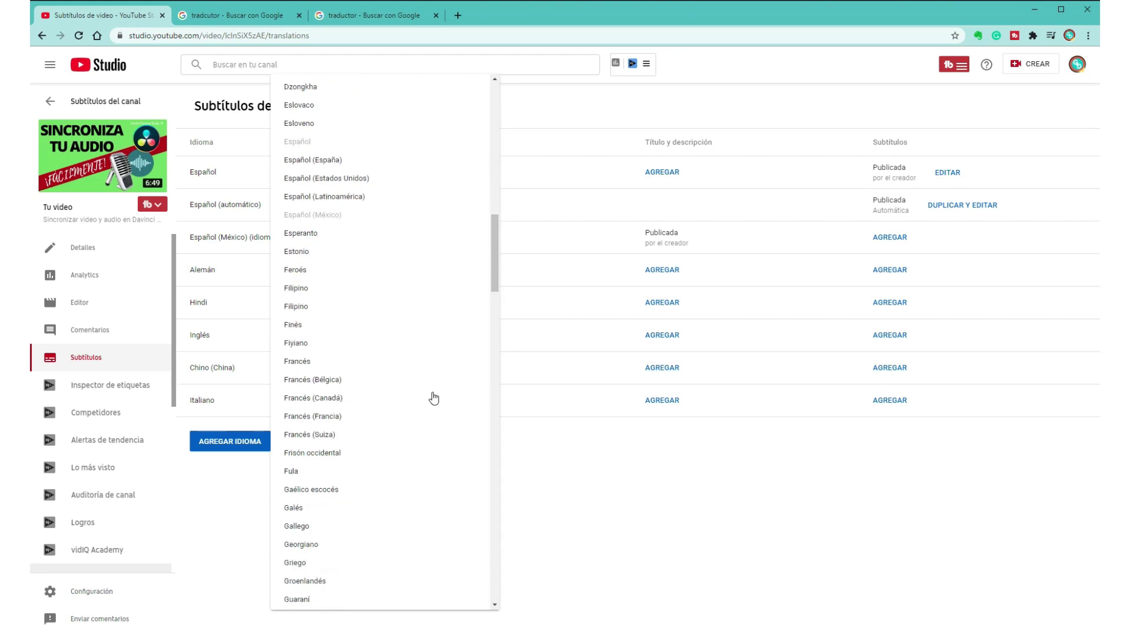
{"action": "scroll", "coordinate": [433, 398], "scroll_direction": "down", "scroll_amount": 6}
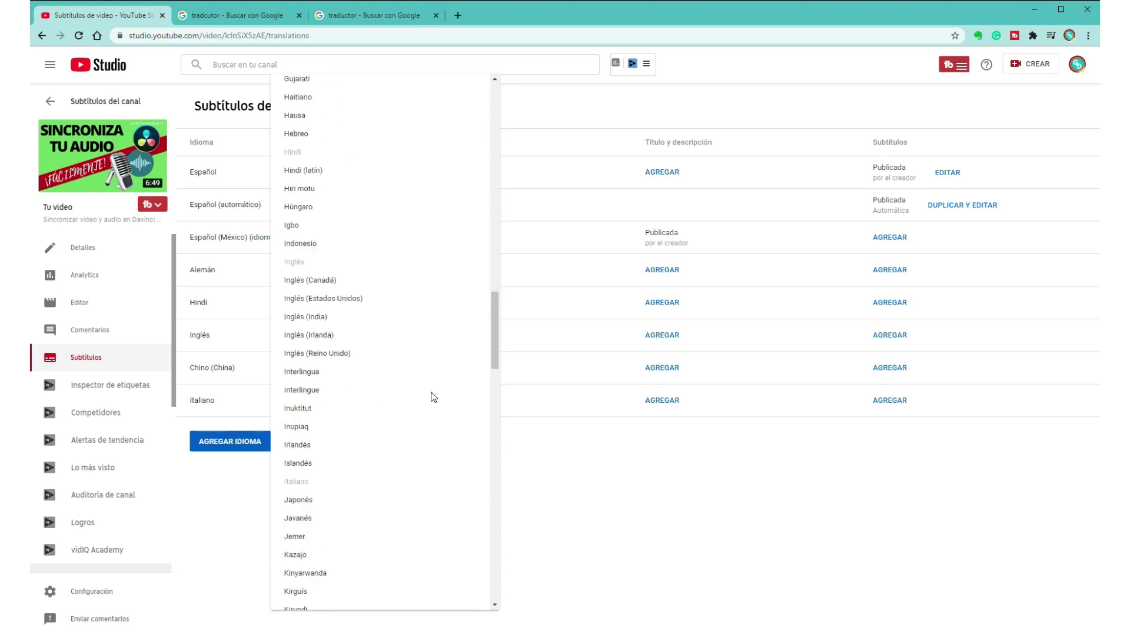
{"action": "scroll", "coordinate": [431, 398], "scroll_direction": "down", "scroll_amount": 1}
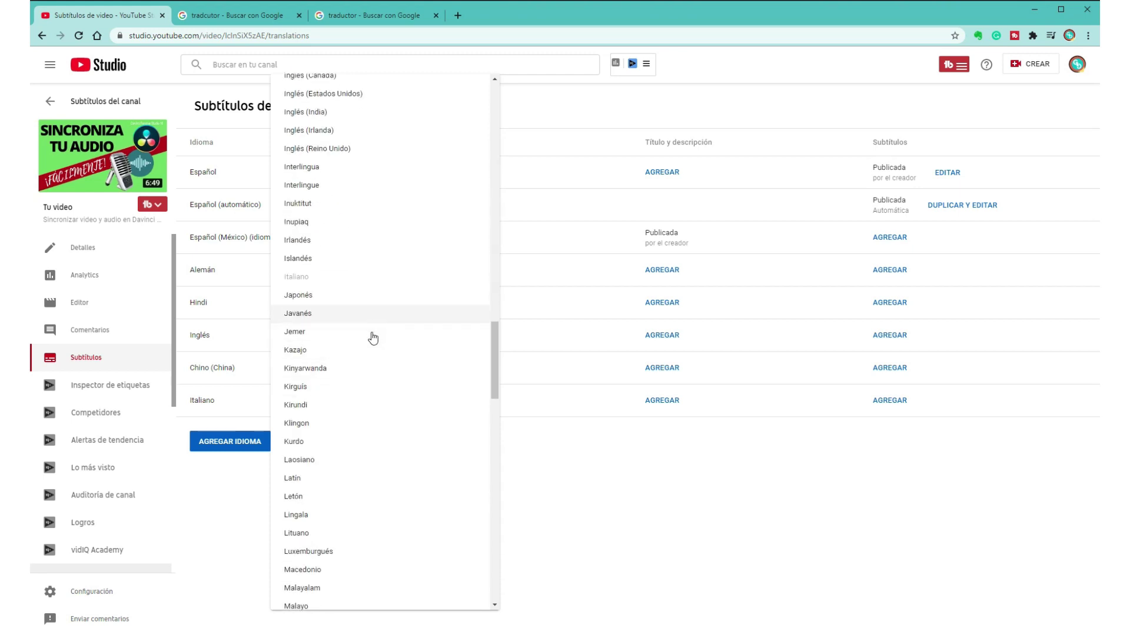
{"action": "left_click", "coordinate": [365, 298]}
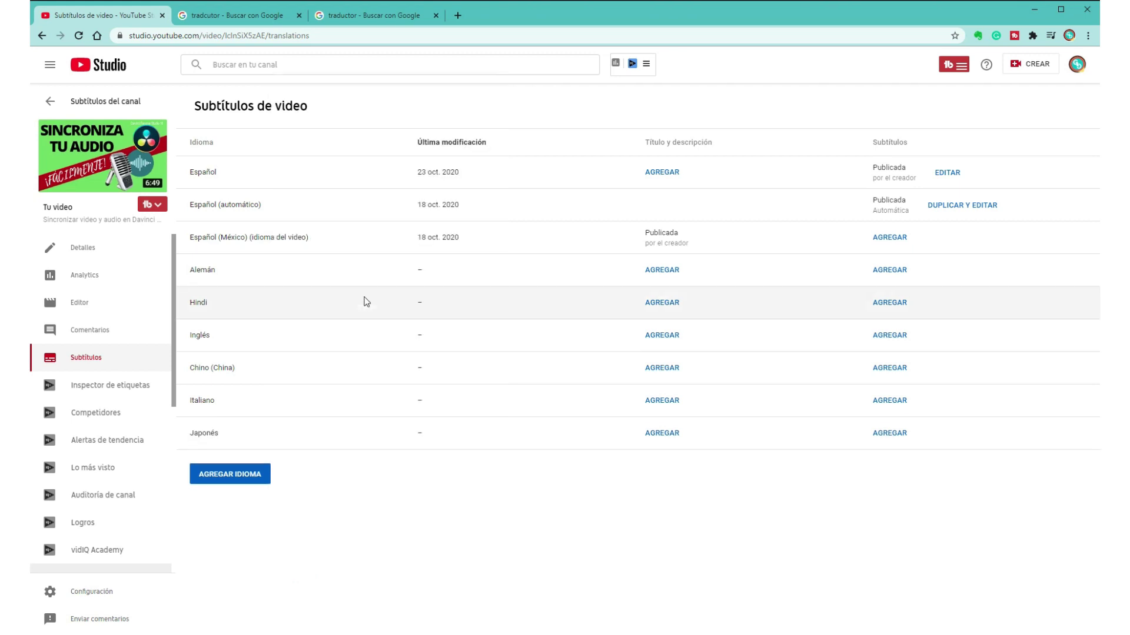
{"action": "left_click", "coordinate": [249, 478]}
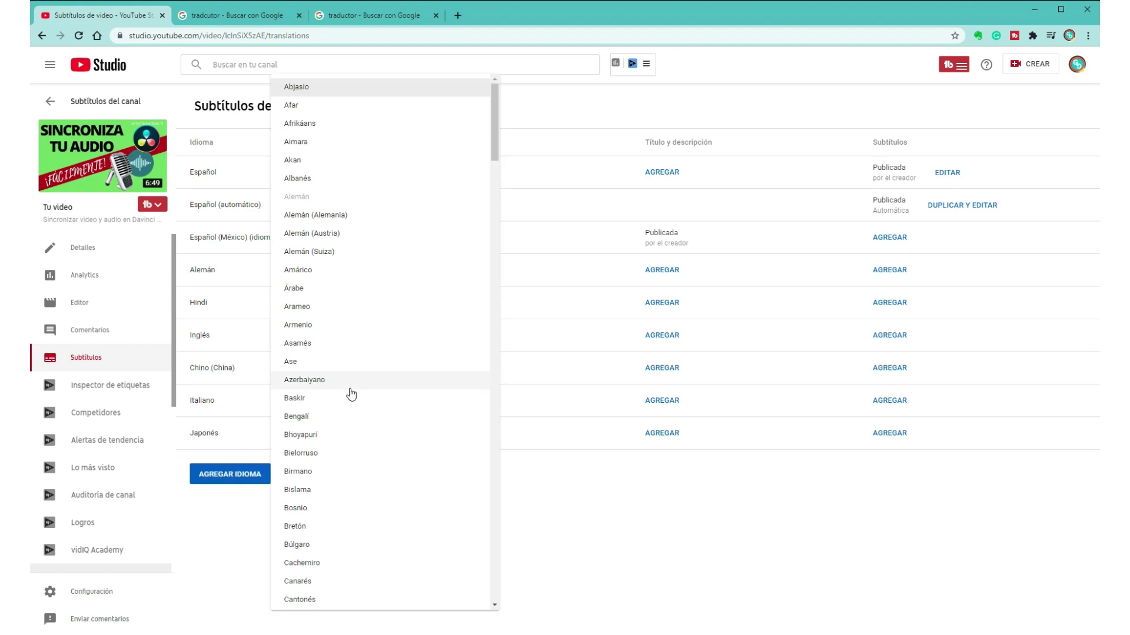
{"action": "scroll", "coordinate": [350, 393], "scroll_direction": "down", "scroll_amount": 3}
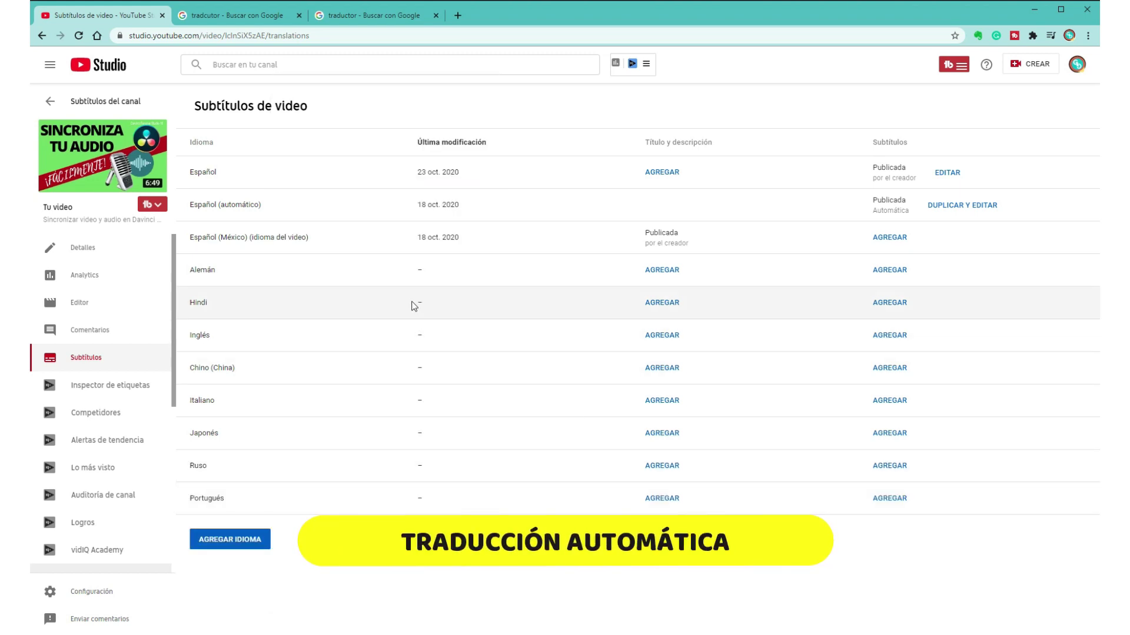
Step: Create the Alemán subtitles by automatic translation and review the translated captions
{"action": "left_click", "coordinate": [888, 270]}
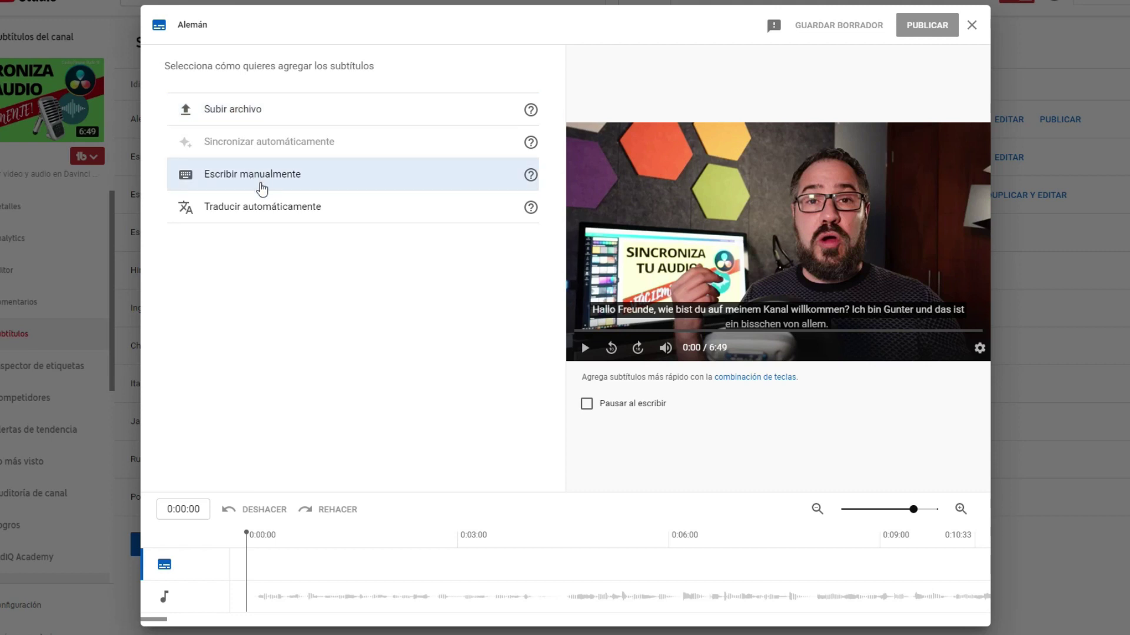
{"action": "left_click", "coordinate": [265, 208]}
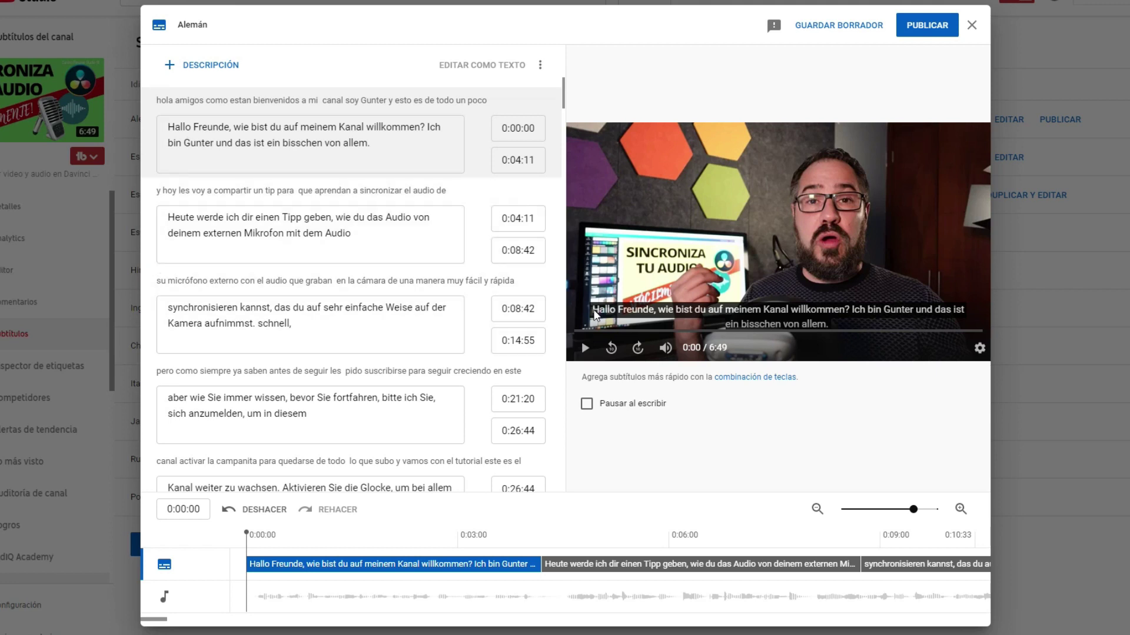
{"action": "scroll", "coordinate": [326, 306], "scroll_direction": "down", "scroll_amount": 2}
{"action": "scroll", "coordinate": [326, 309], "scroll_direction": "down", "scroll_amount": 15}
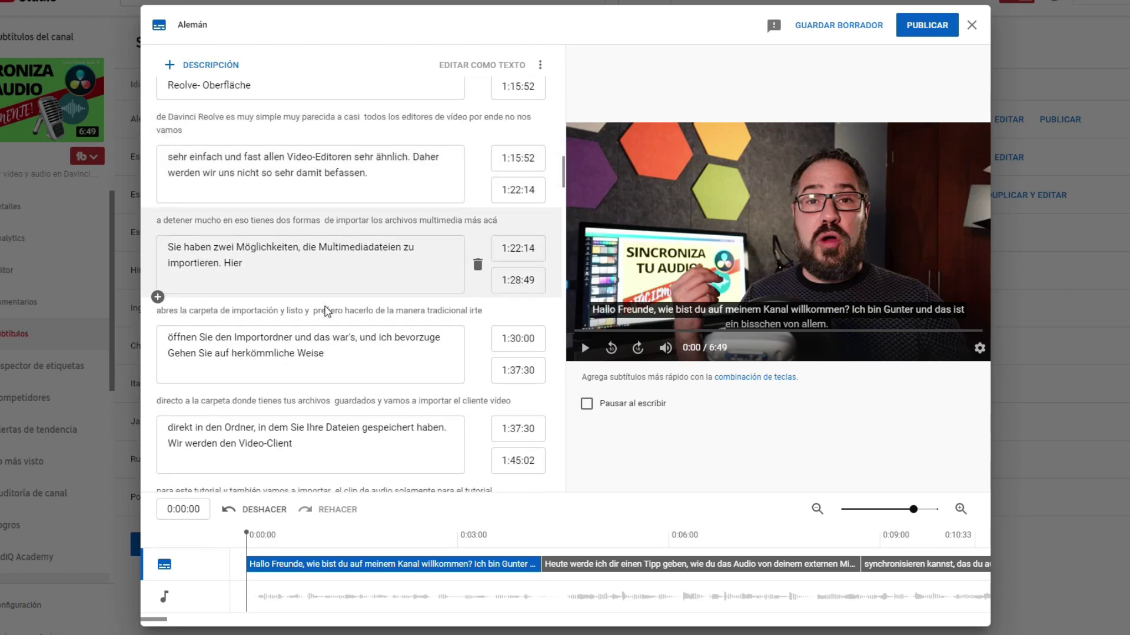
{"action": "scroll", "coordinate": [328, 310], "scroll_direction": "down", "scroll_amount": 10}
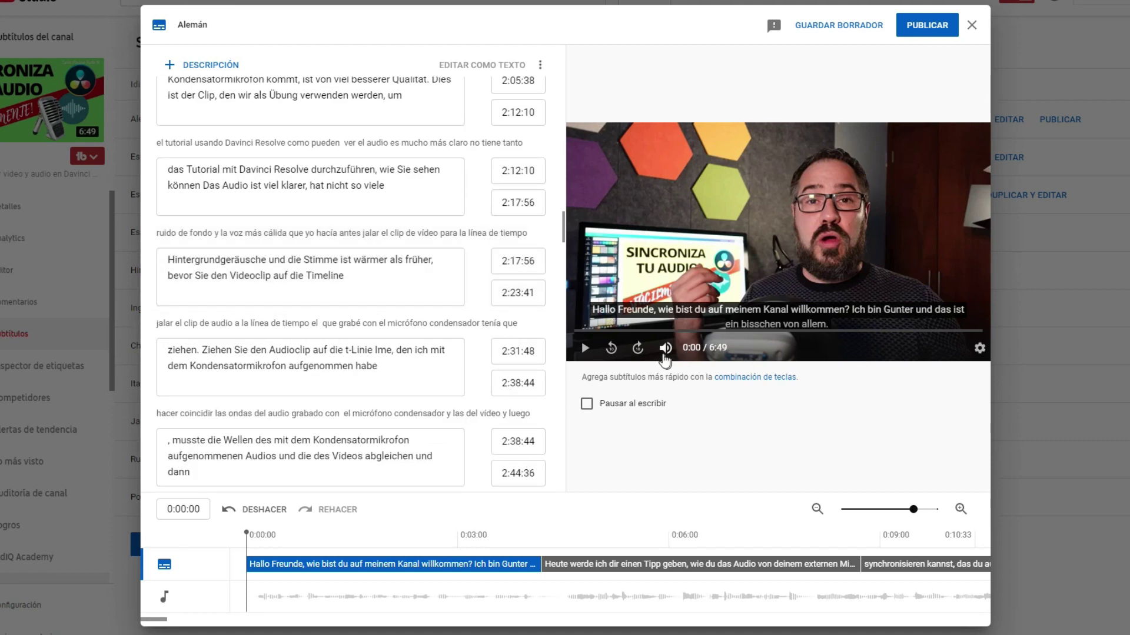
Step: Preview the Alemán subtitles by playing the start of the video, and publish them
{"action": "left_click", "coordinate": [586, 353]}
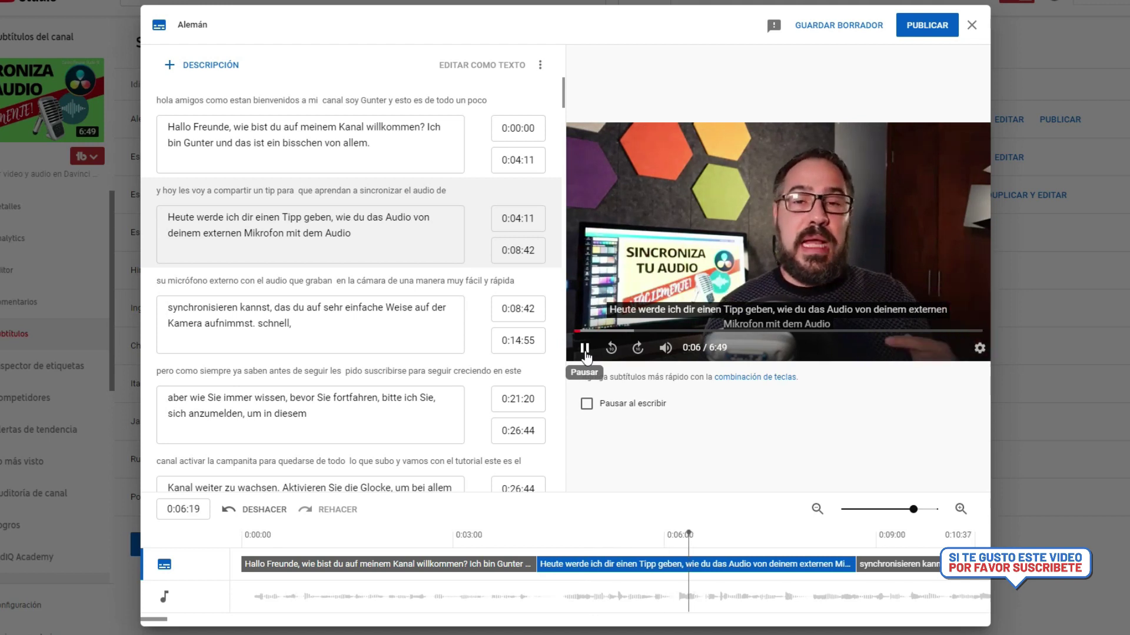
{"action": "left_click", "coordinate": [585, 351]}
{"action": "left_click", "coordinate": [910, 26]}
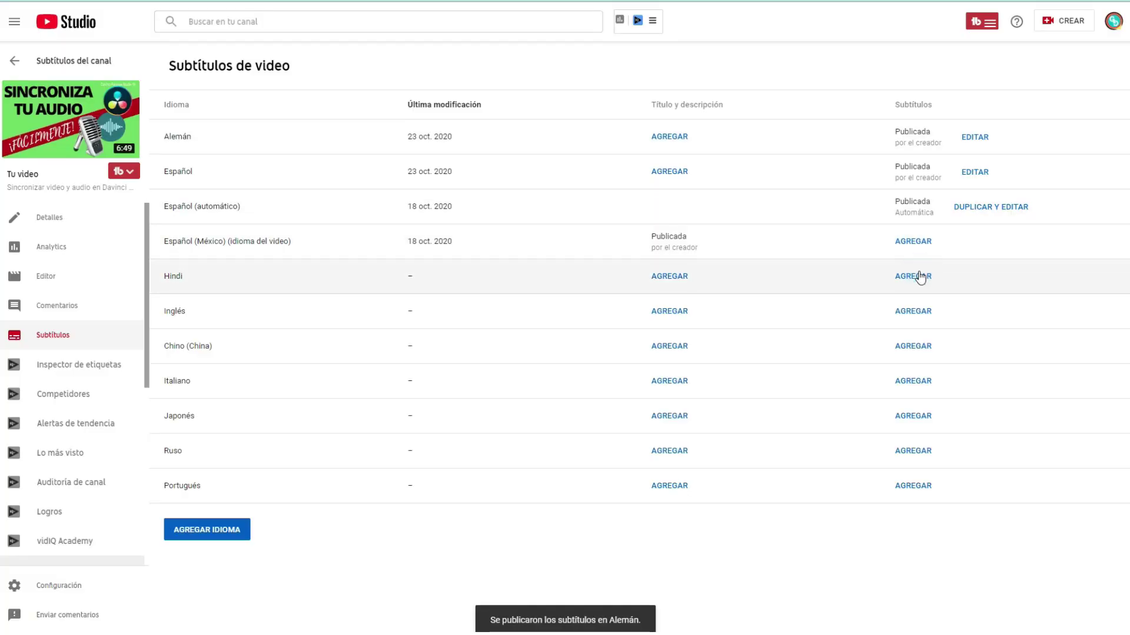
Step: Create the Hindi and Inglés subtitles by automatic translation and publish them
{"action": "left_click", "coordinate": [919, 275]}
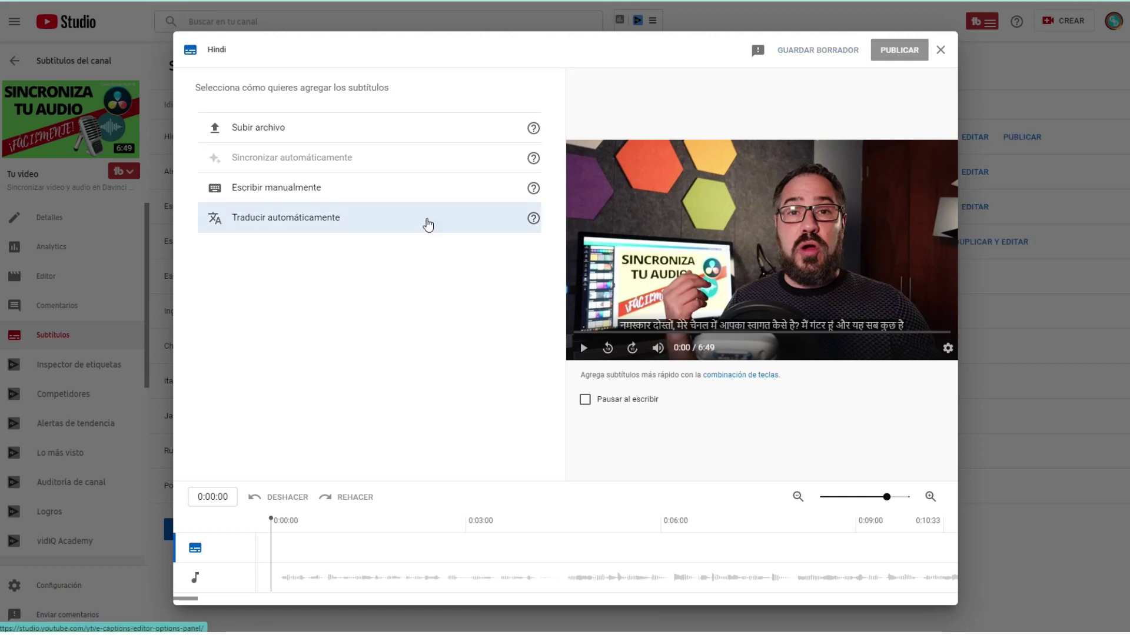
{"action": "left_click", "coordinate": [427, 219]}
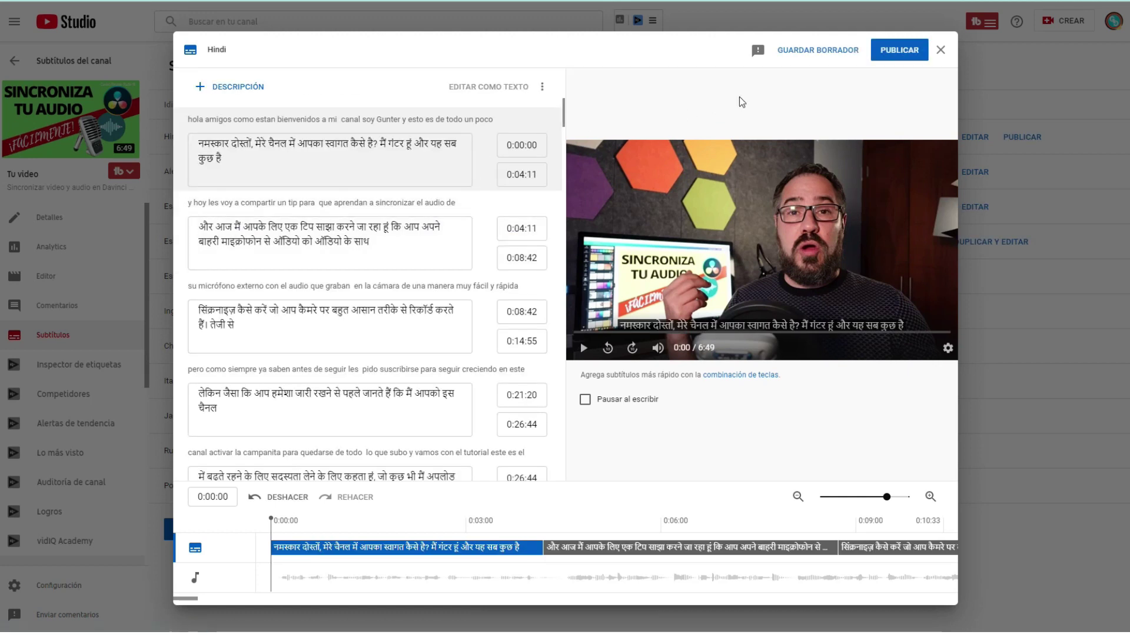
{"action": "left_click", "coordinate": [888, 56]}
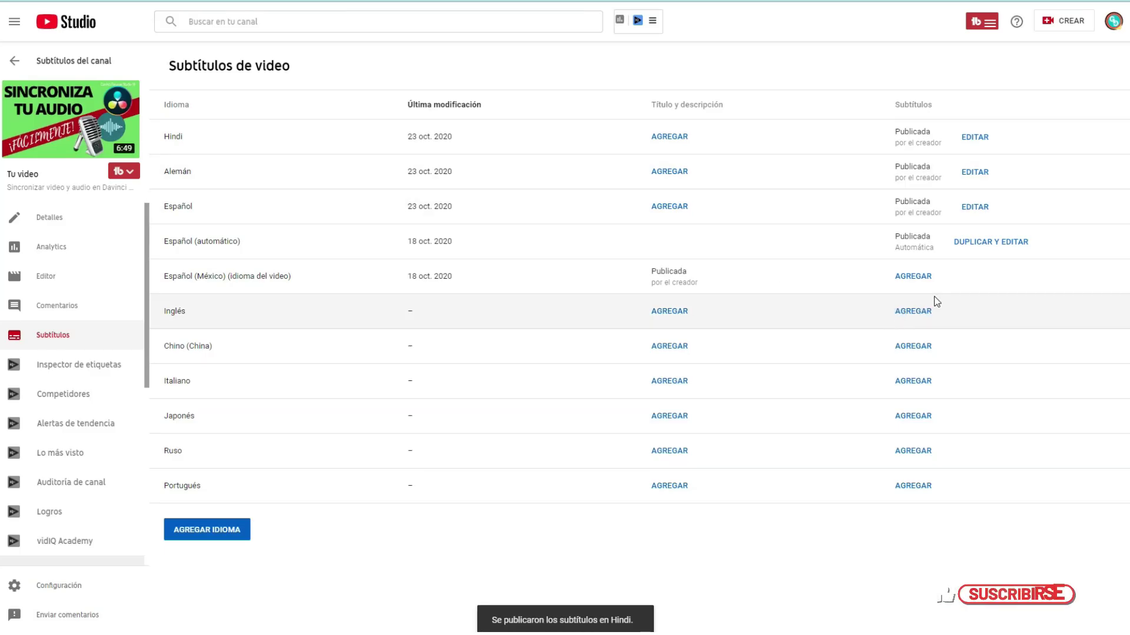
{"action": "left_click", "coordinate": [918, 314]}
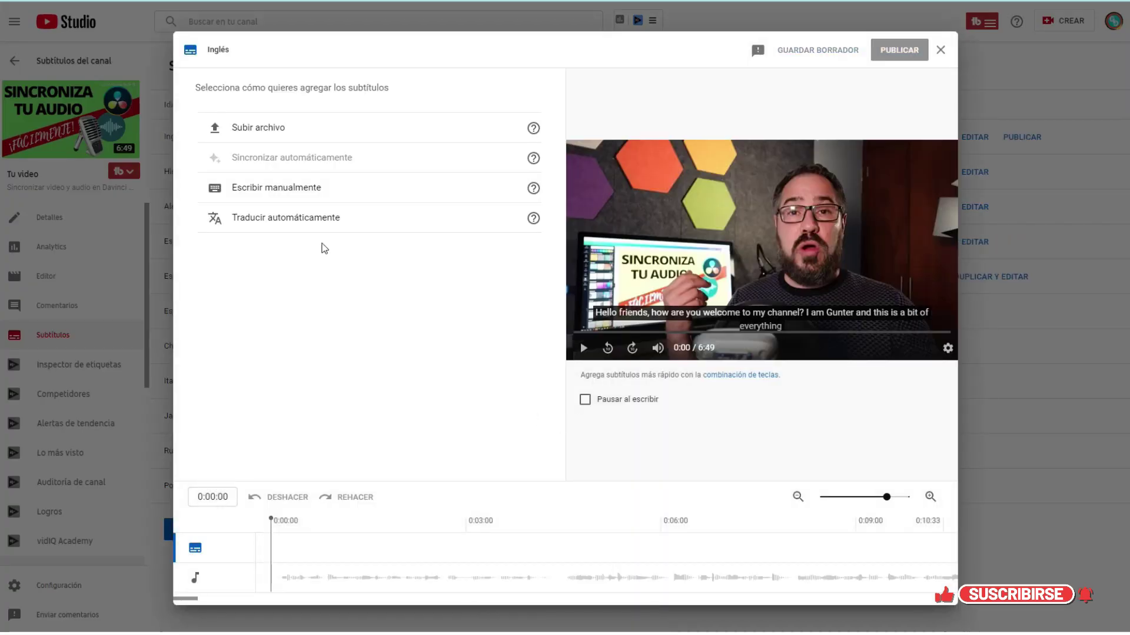
{"action": "left_click", "coordinate": [335, 227]}
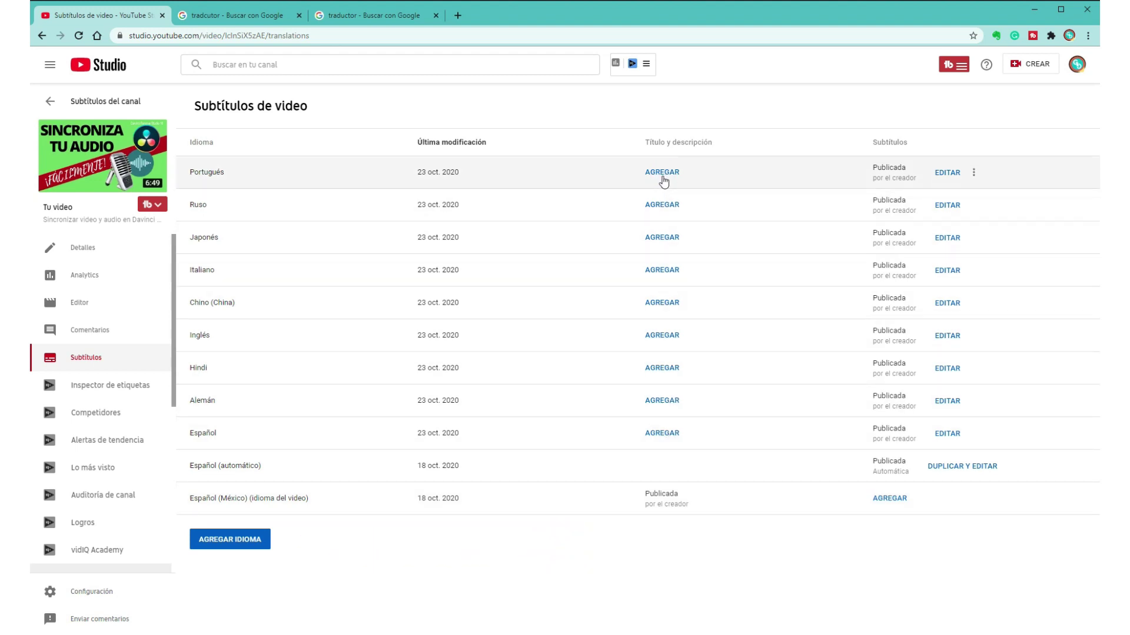
Step: Open the Portugués title and description translation, and clear the old title text from the first Google translator page
{"action": "left_click", "coordinate": [662, 173]}
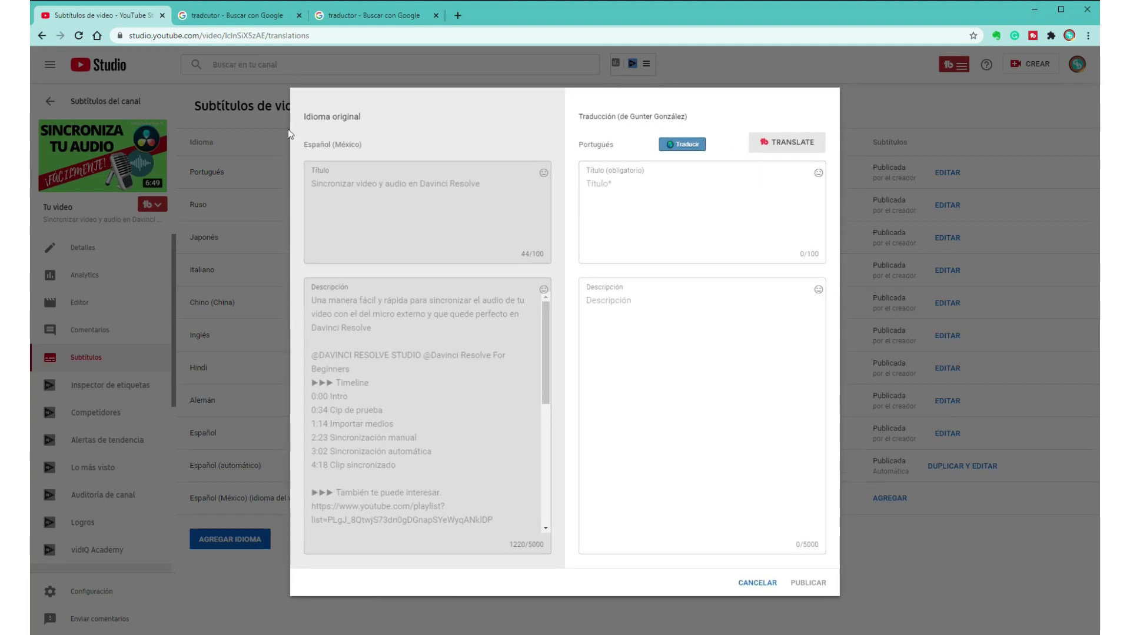
{"action": "left_click", "coordinate": [217, 17]}
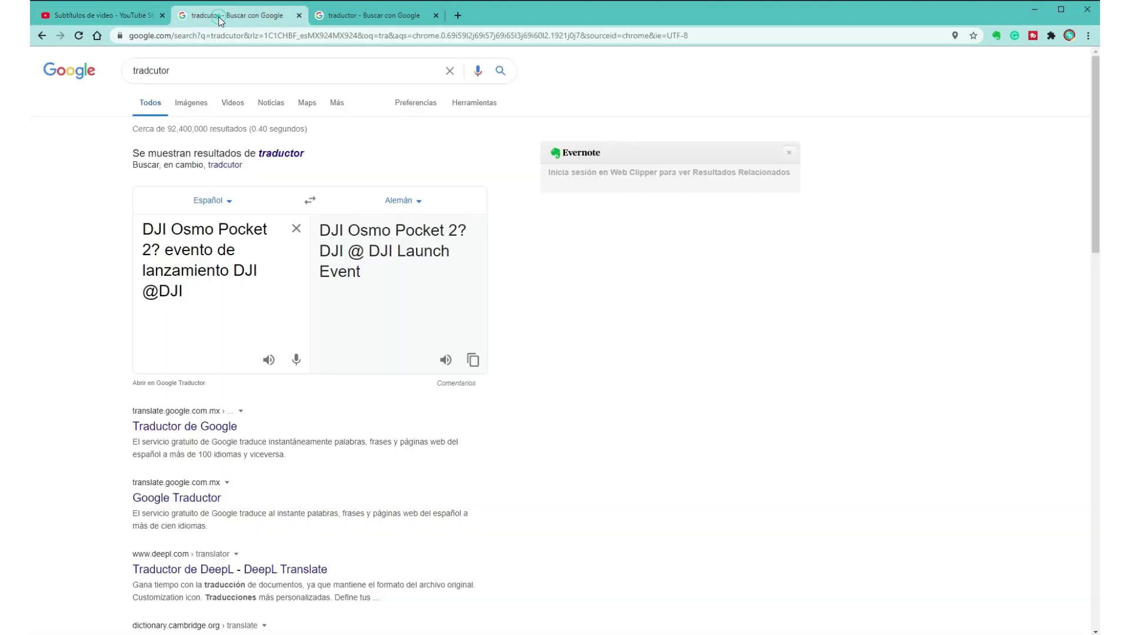
{"action": "left_click", "coordinate": [297, 229]}
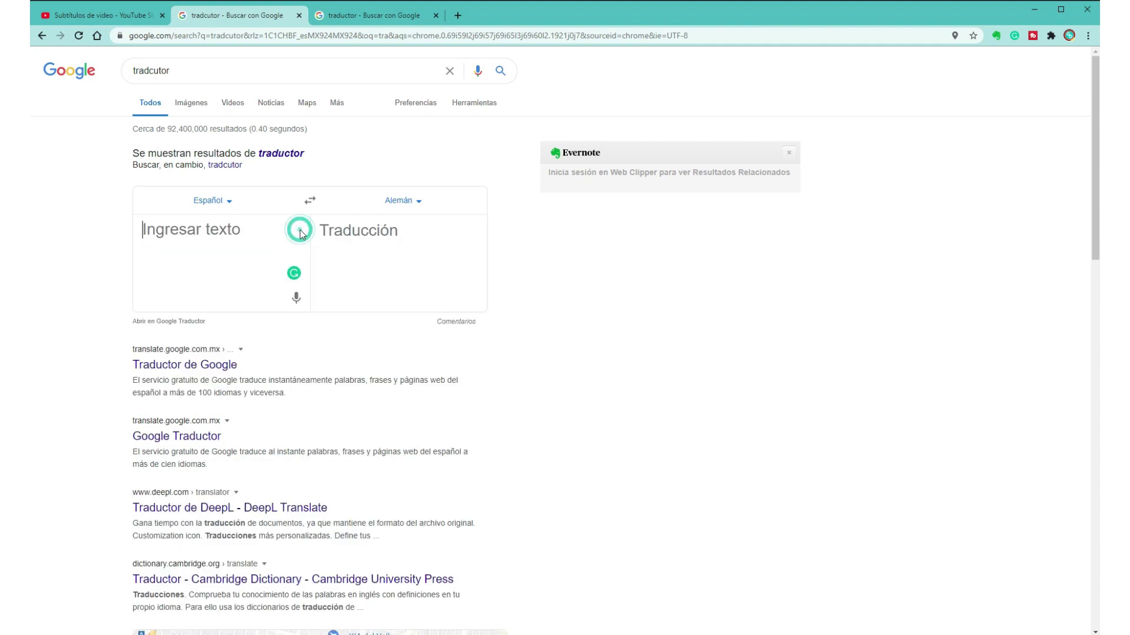
Step: Clear the old description text from the second Google translator page and return to the first translator page
{"action": "left_click", "coordinate": [373, 17]}
{"action": "scroll", "coordinate": [364, 147], "scroll_direction": "up", "scroll_amount": 15}
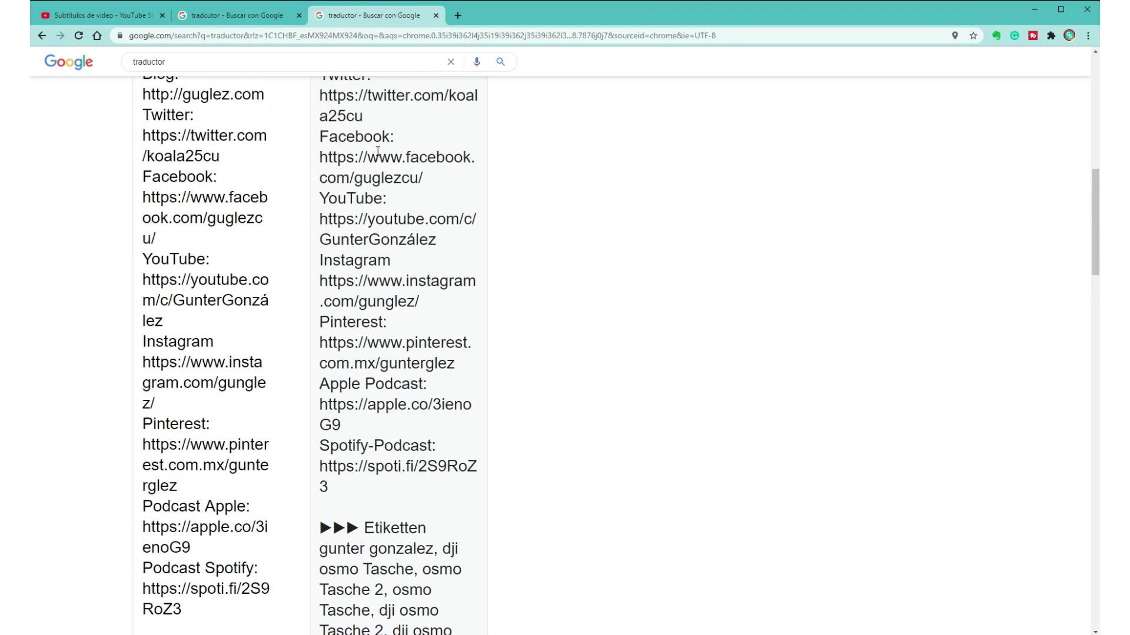
{"action": "scroll", "coordinate": [385, 147], "scroll_direction": "up", "scroll_amount": 1}
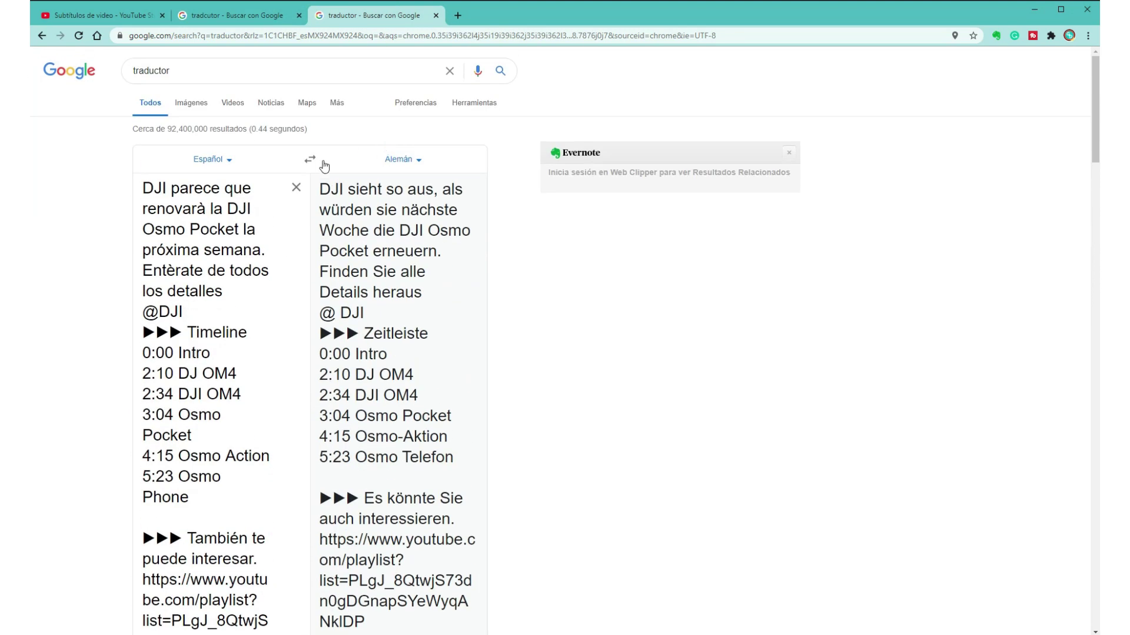
{"action": "left_click", "coordinate": [293, 187]}
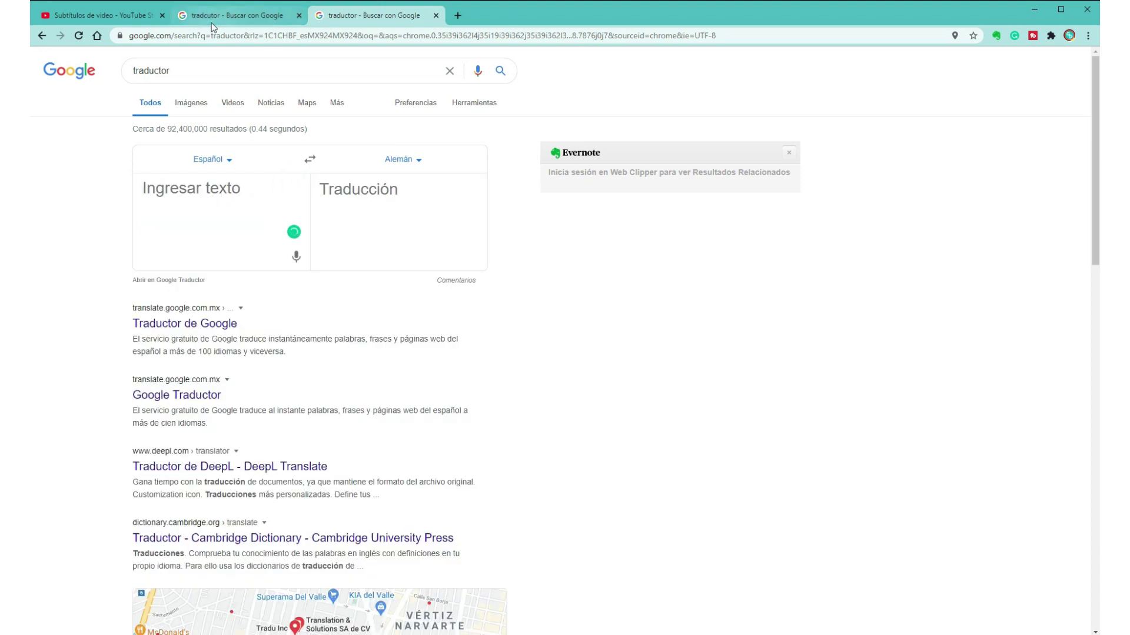
{"action": "left_click", "coordinate": [263, 21]}
{"action": "left_click", "coordinate": [351, 16]}
{"action": "left_click", "coordinate": [207, 17]}
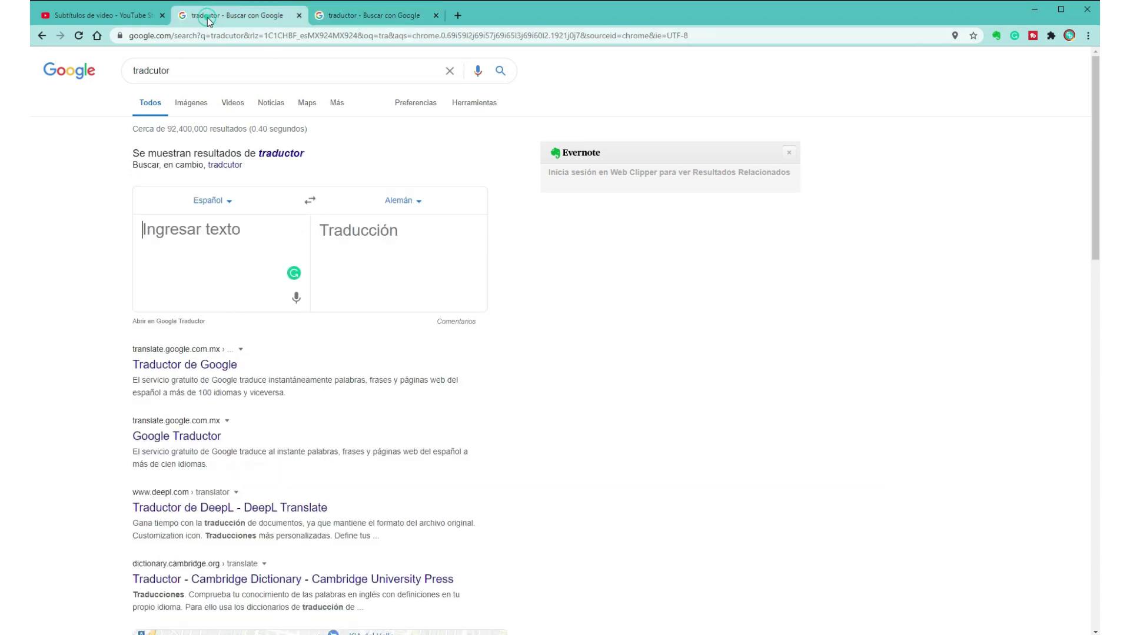
Step: Copy the original video title and enter "Sincronizar video y audio en Davinci Resolve" as source text on the first Google translator page
{"action": "left_click", "coordinate": [123, 17]}
{"action": "left_click_drag", "start_coordinate": [496, 188], "coordinate": [313, 185]}
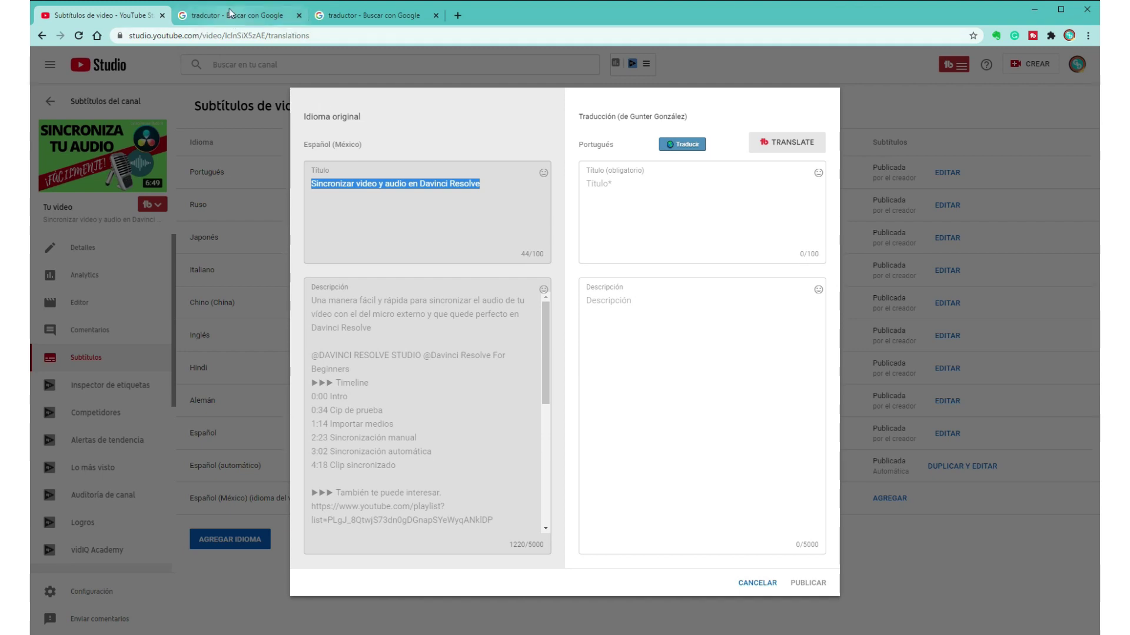
{"action": "left_click", "coordinate": [230, 16]}
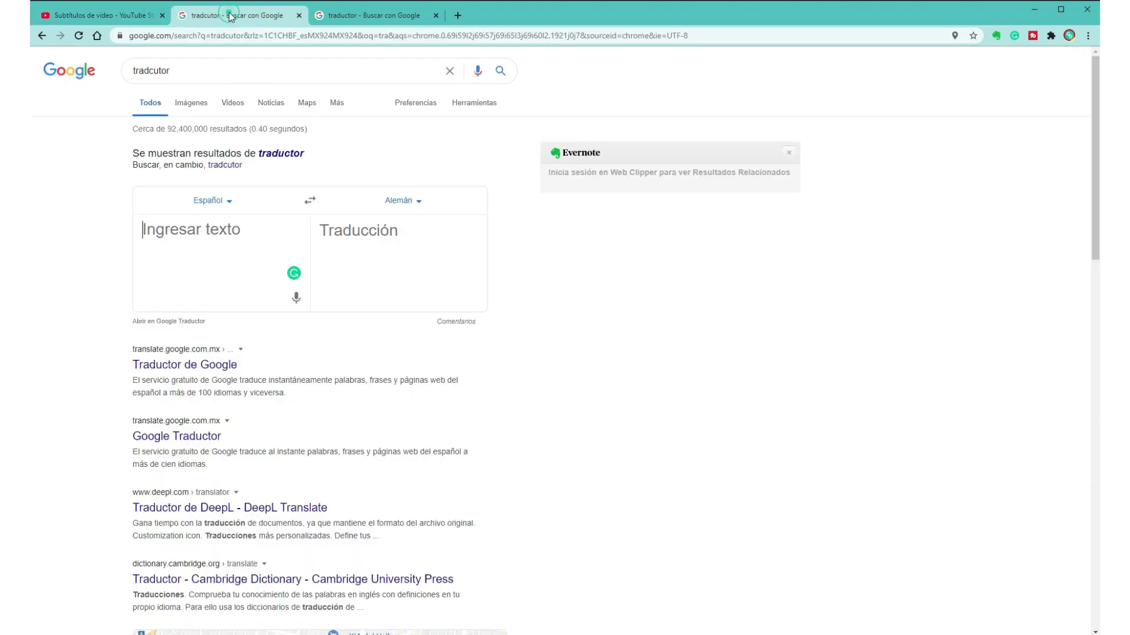
{"action": "left_click", "coordinate": [188, 231]}
{"action": "type", "text": "Sincronizar video y audio en Davinci Resolve"}
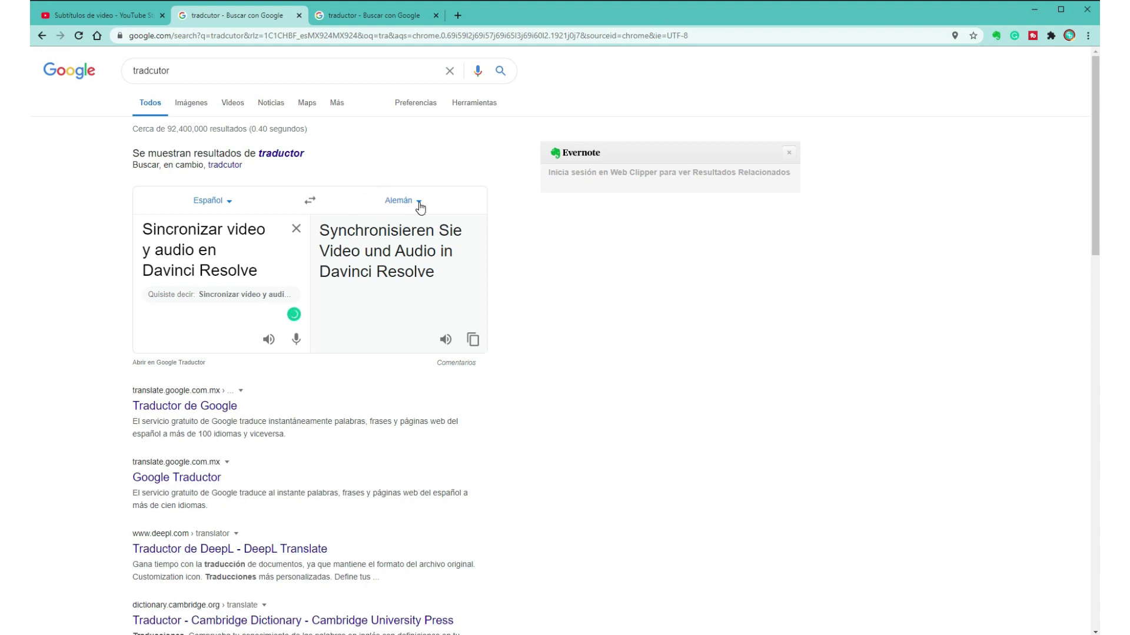
{"action": "left_click", "coordinate": [419, 203]}
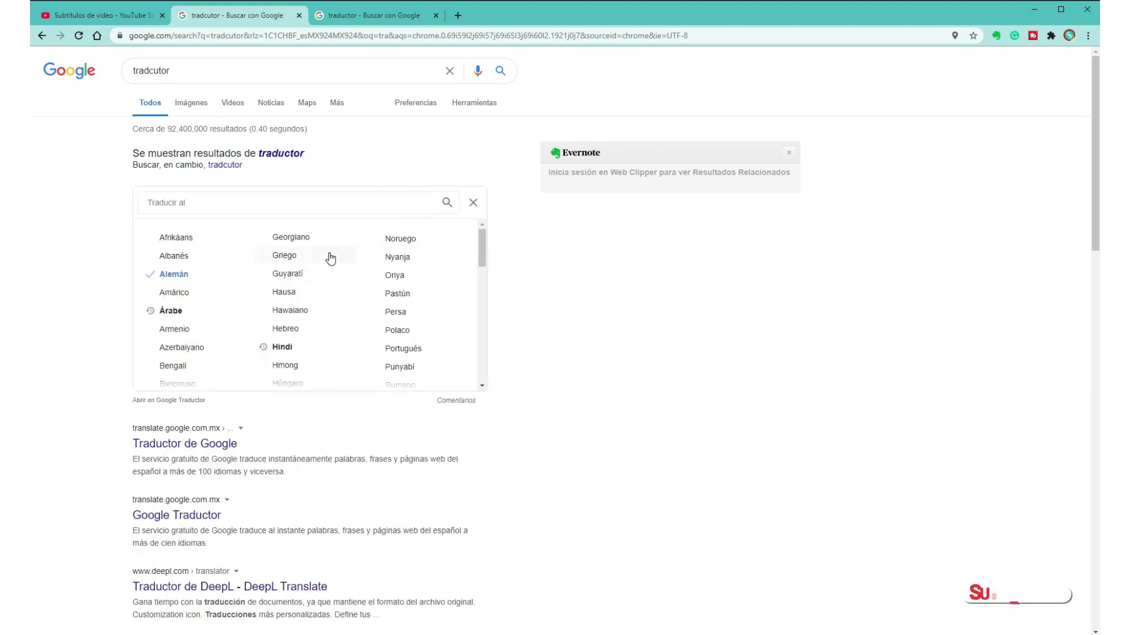
{"action": "left_click", "coordinate": [181, 277]}
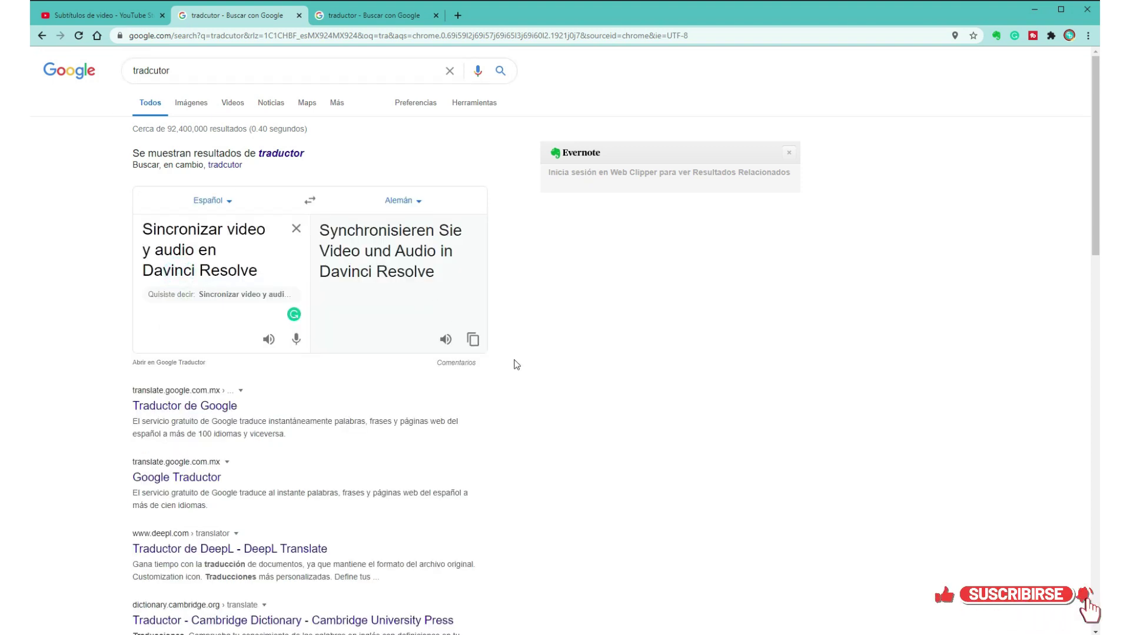
{"action": "left_click", "coordinate": [472, 340]}
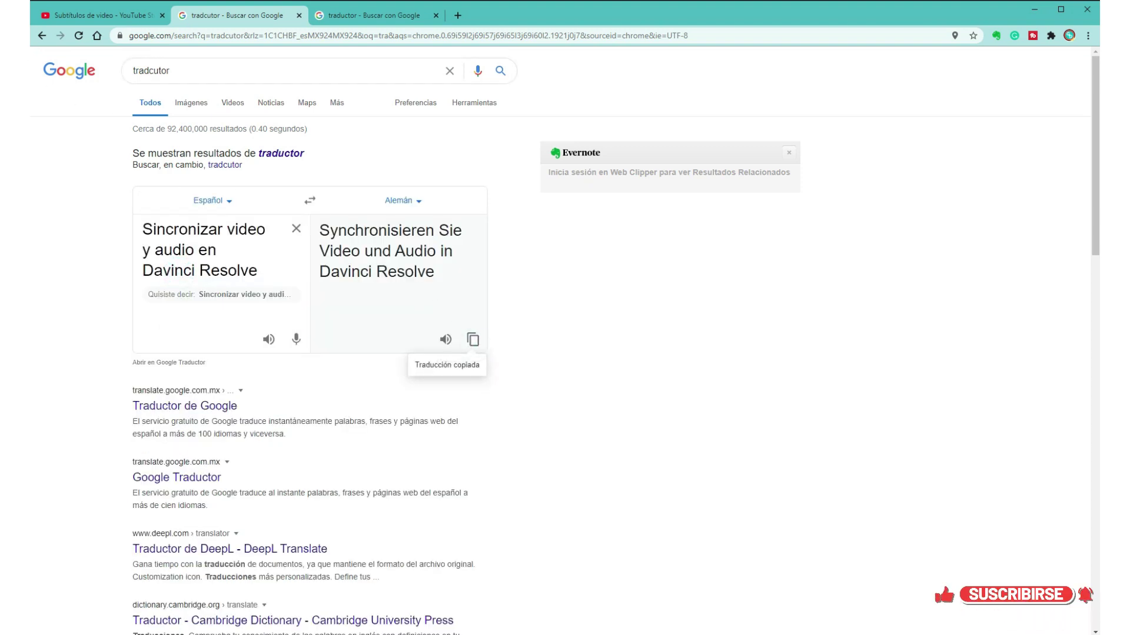
{"action": "left_click", "coordinate": [84, 22]}
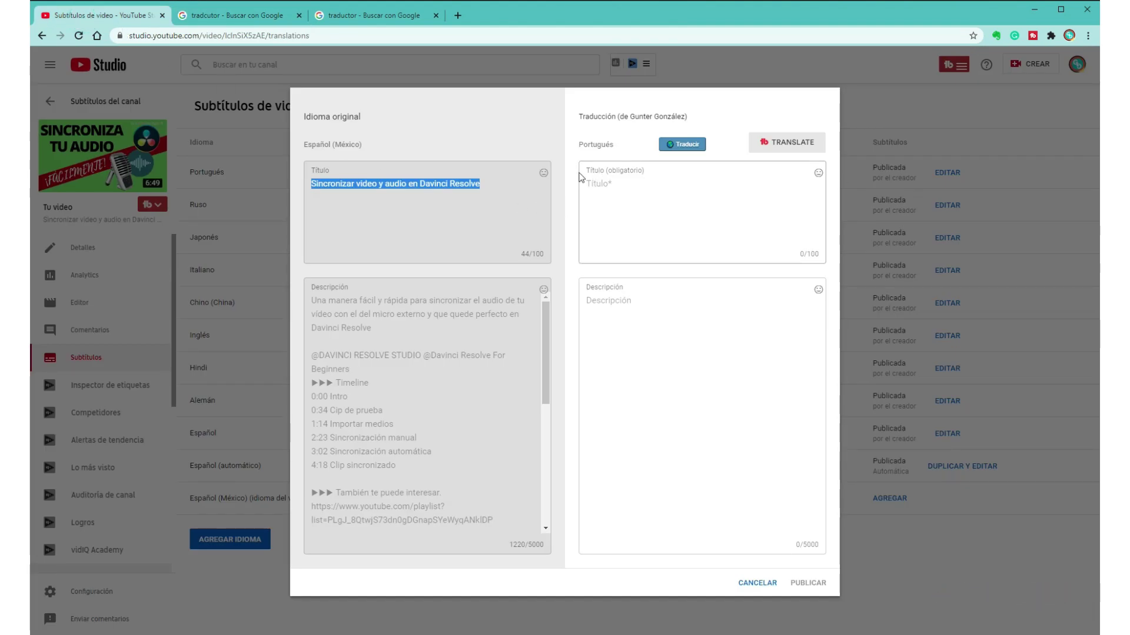
{"action": "left_click", "coordinate": [224, 16]}
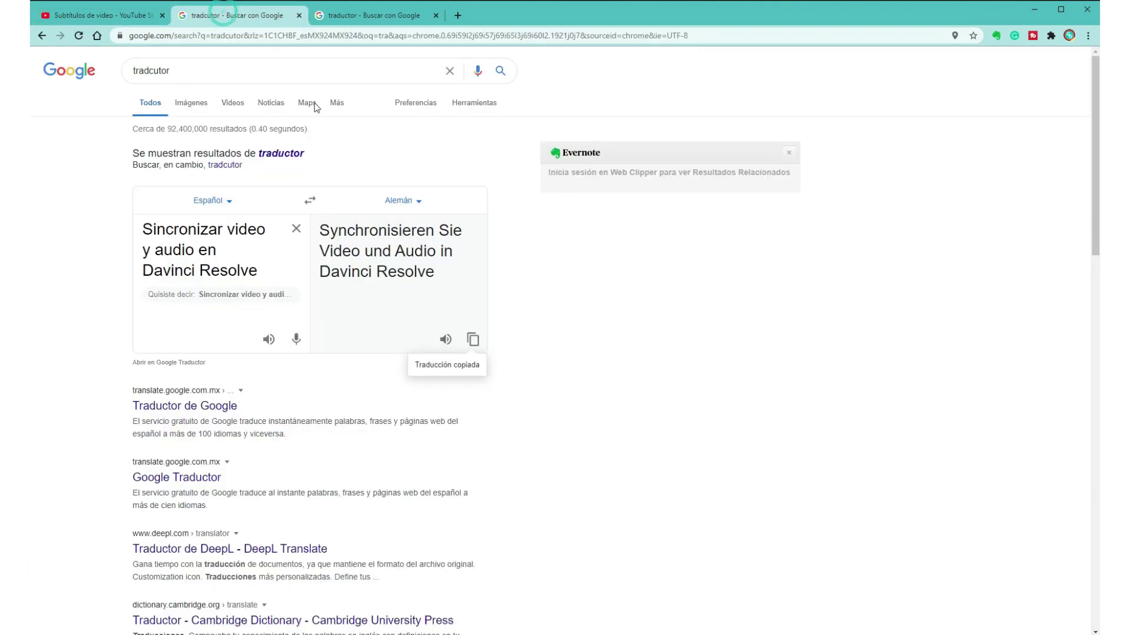
Step: Set the title translator's target language to Portugués and copy the translated title
{"action": "left_click", "coordinate": [418, 203]}
{"action": "scroll", "coordinate": [214, 320], "scroll_direction": "down", "scroll_amount": 9}
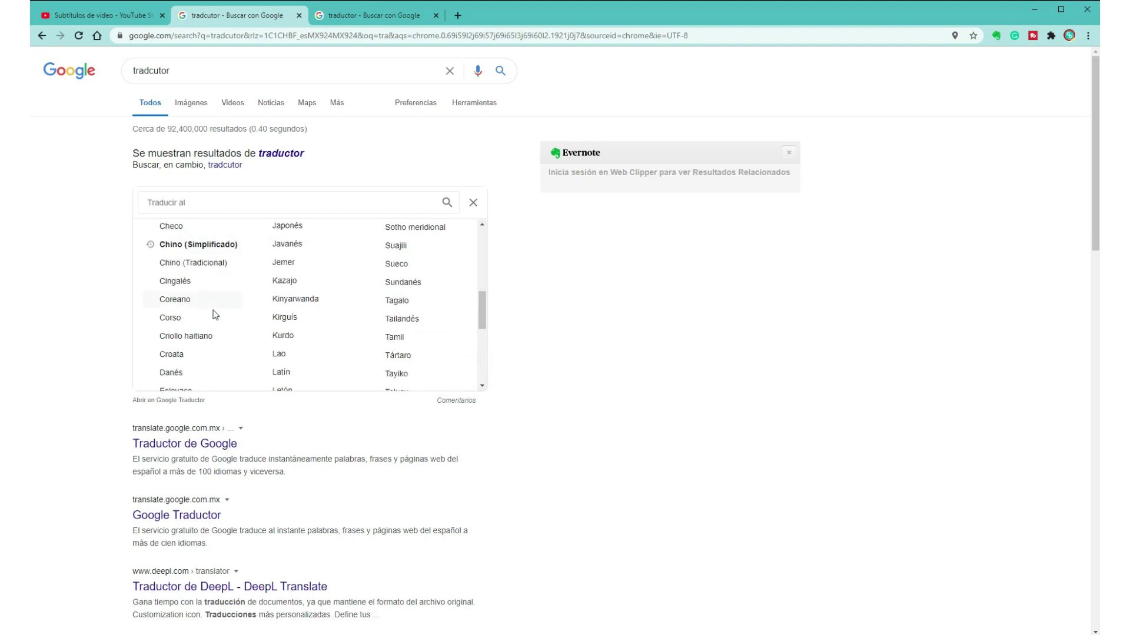
{"action": "scroll", "coordinate": [215, 318], "scroll_direction": "up", "scroll_amount": 8}
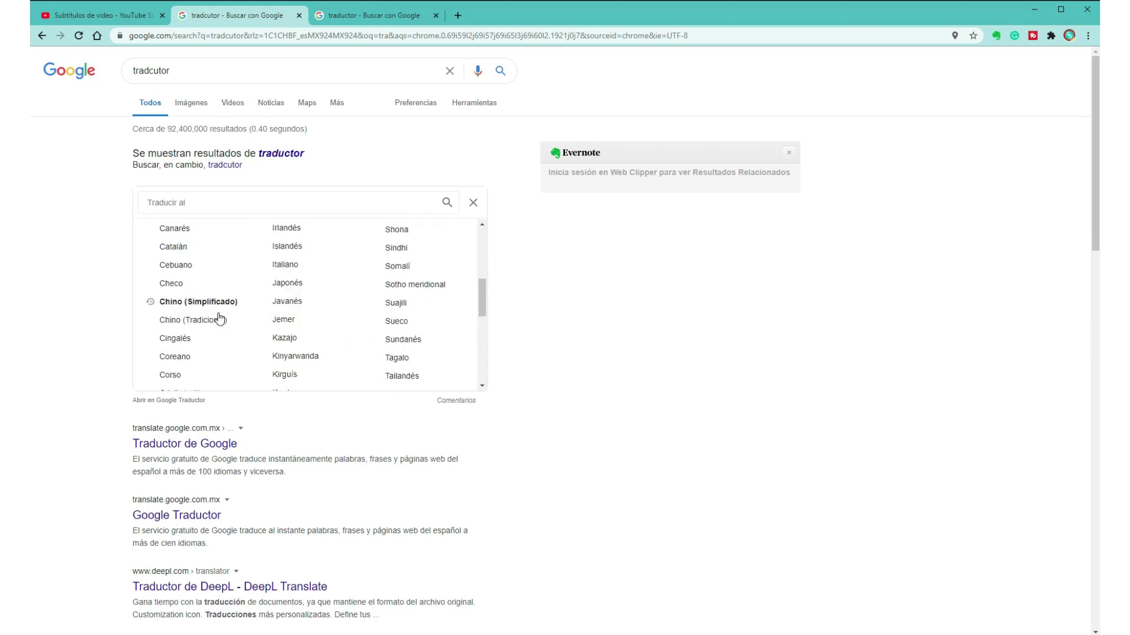
{"action": "scroll", "coordinate": [217, 319], "scroll_direction": "up", "scroll_amount": 2}
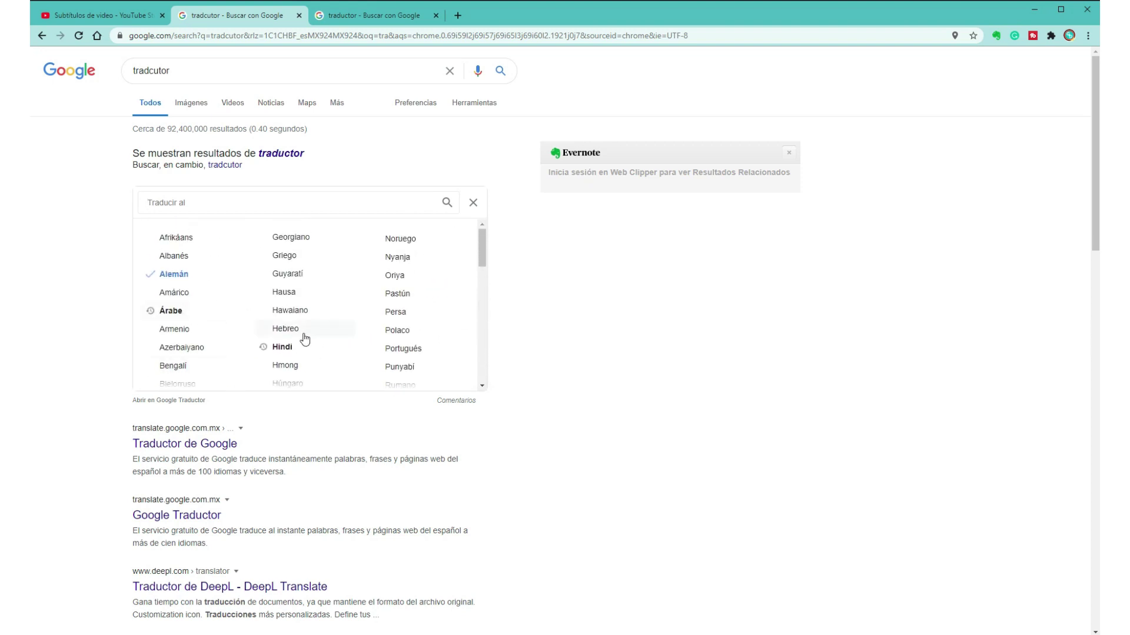
{"action": "left_click", "coordinate": [381, 352]}
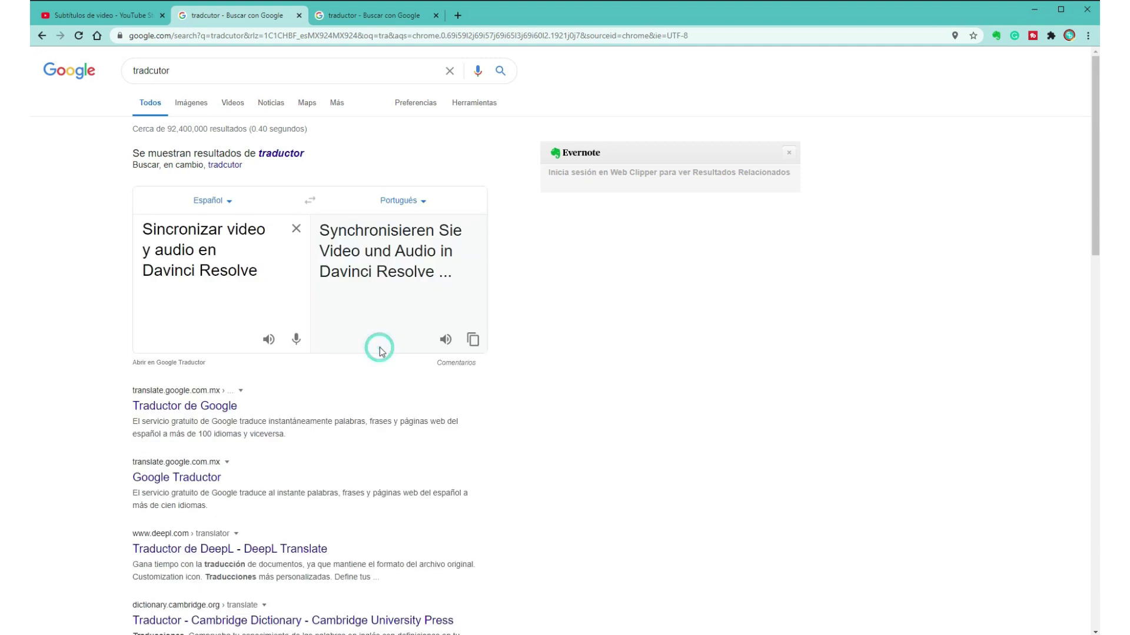
{"action": "left_click", "coordinate": [472, 341]}
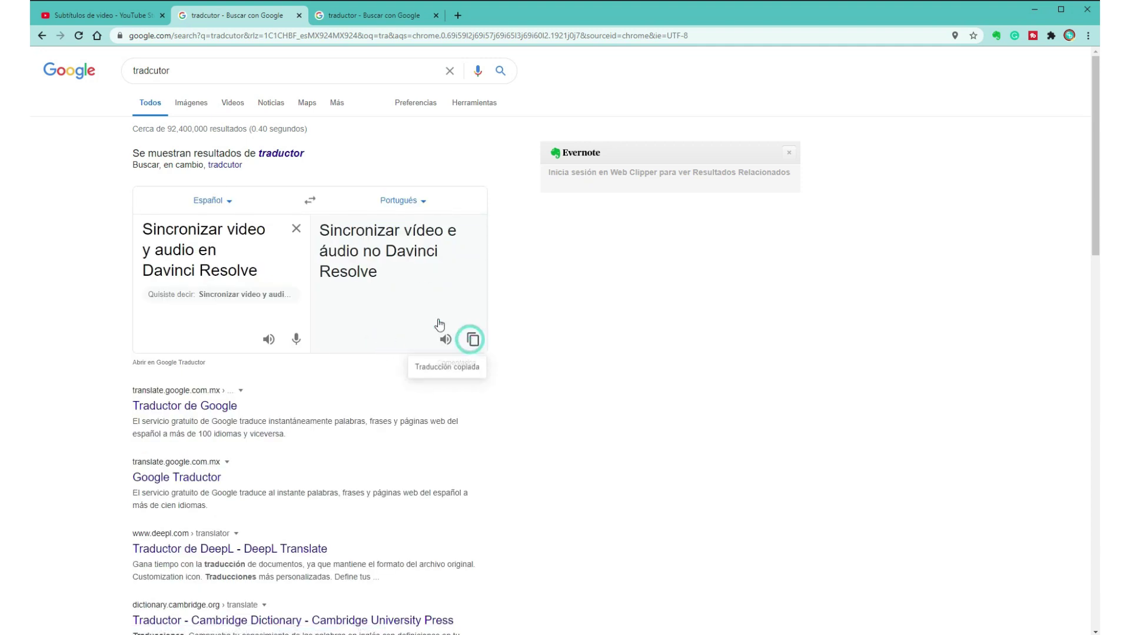
Step: Paste the translated title into the Portugués title field in YouTube Studio
{"action": "left_click", "coordinate": [89, 17]}
{"action": "left_click", "coordinate": [631, 200]}
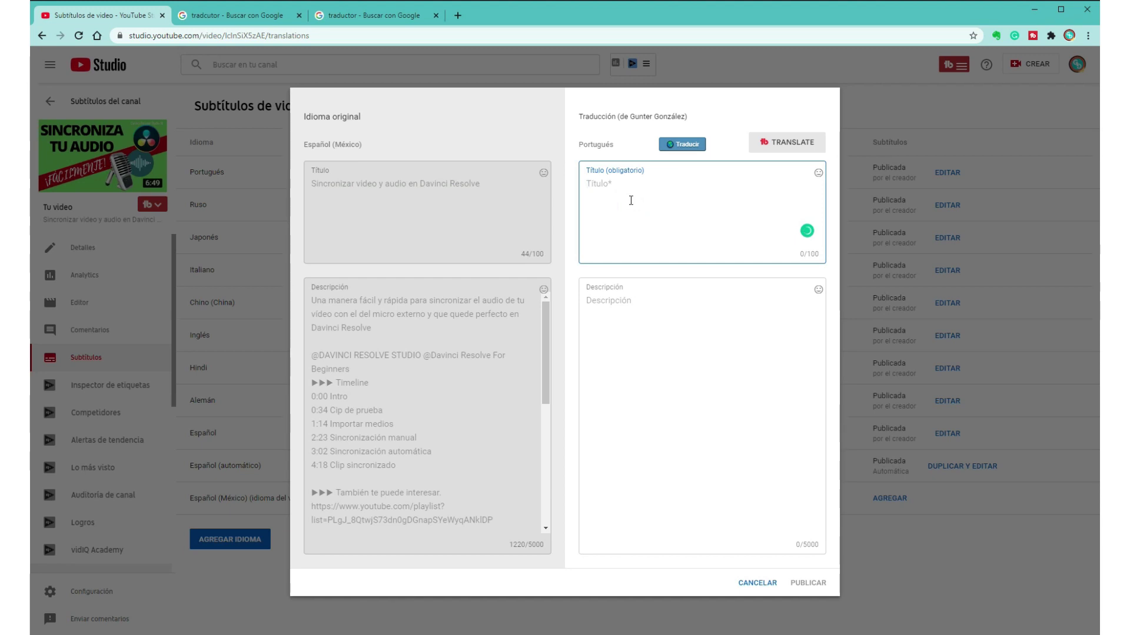
{"action": "key", "text": "ctrl+v"}
Step: Copy the full original description and translate it from Español to Portugués on the second Google translator page
{"action": "left_click", "coordinate": [645, 301]}
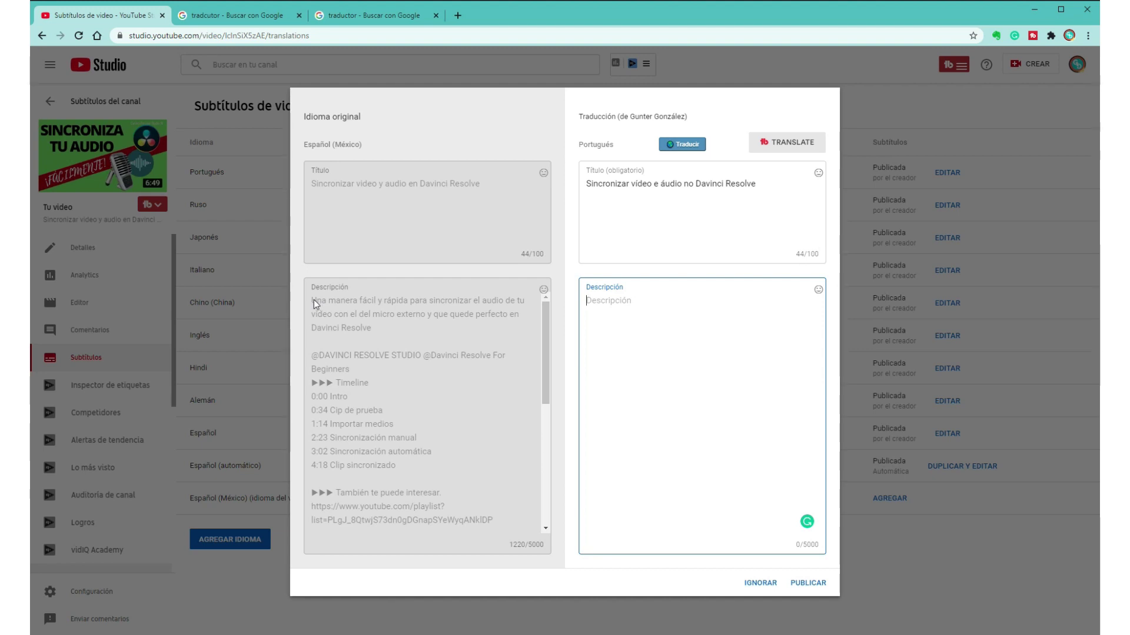
{"action": "left_click_drag", "start_coordinate": [313, 299], "coordinate": [486, 584]}
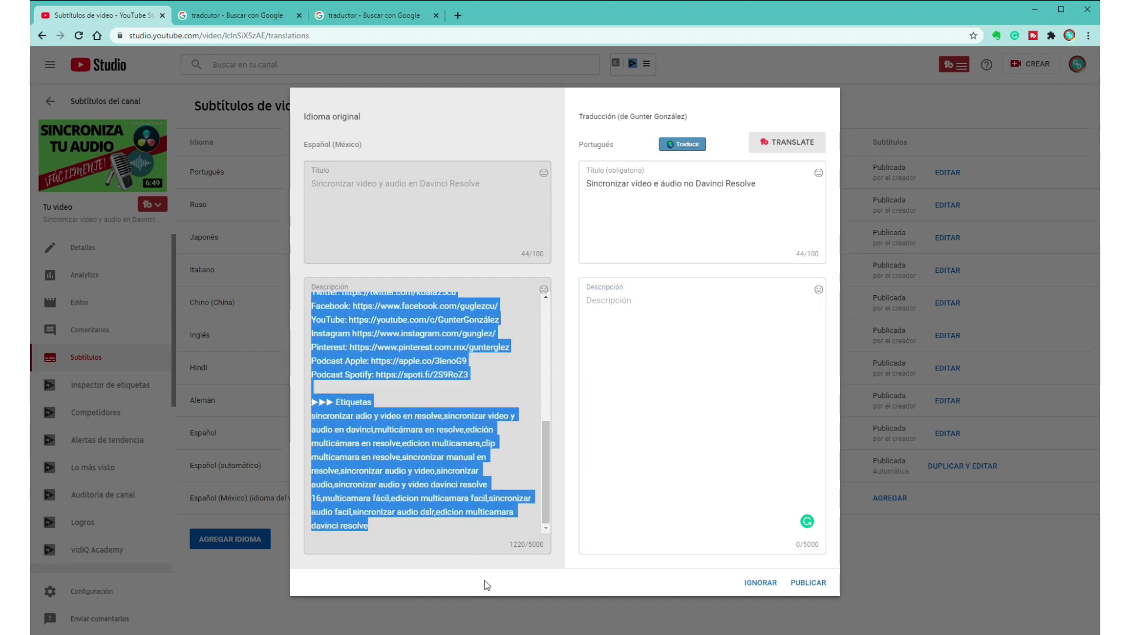
{"action": "left_click", "coordinate": [386, 16]}
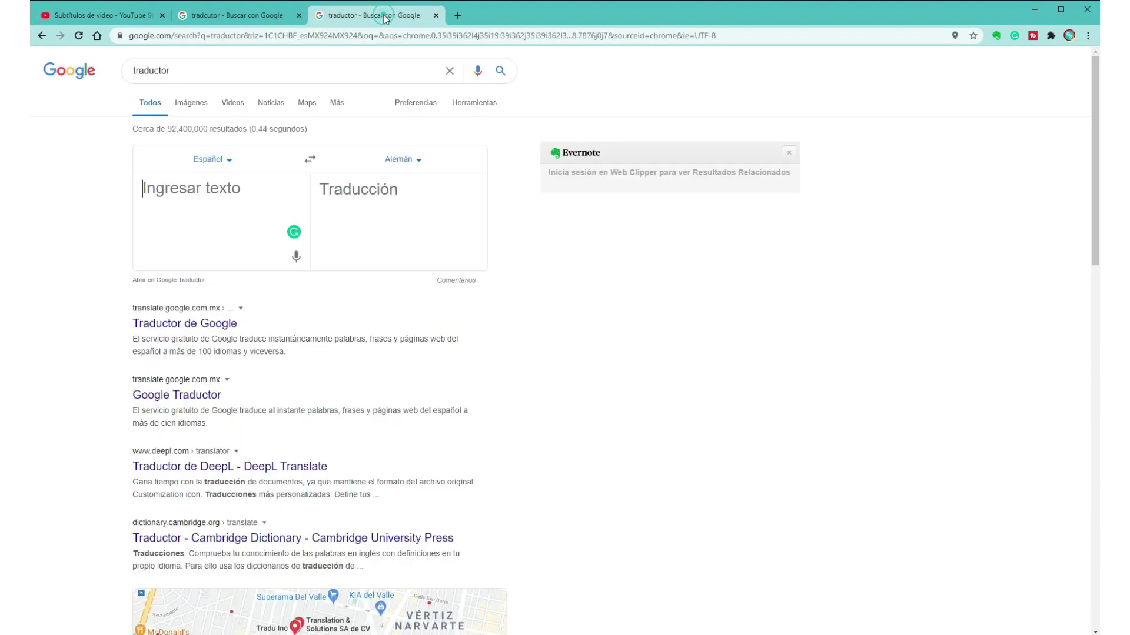
{"action": "left_click", "coordinate": [419, 165]}
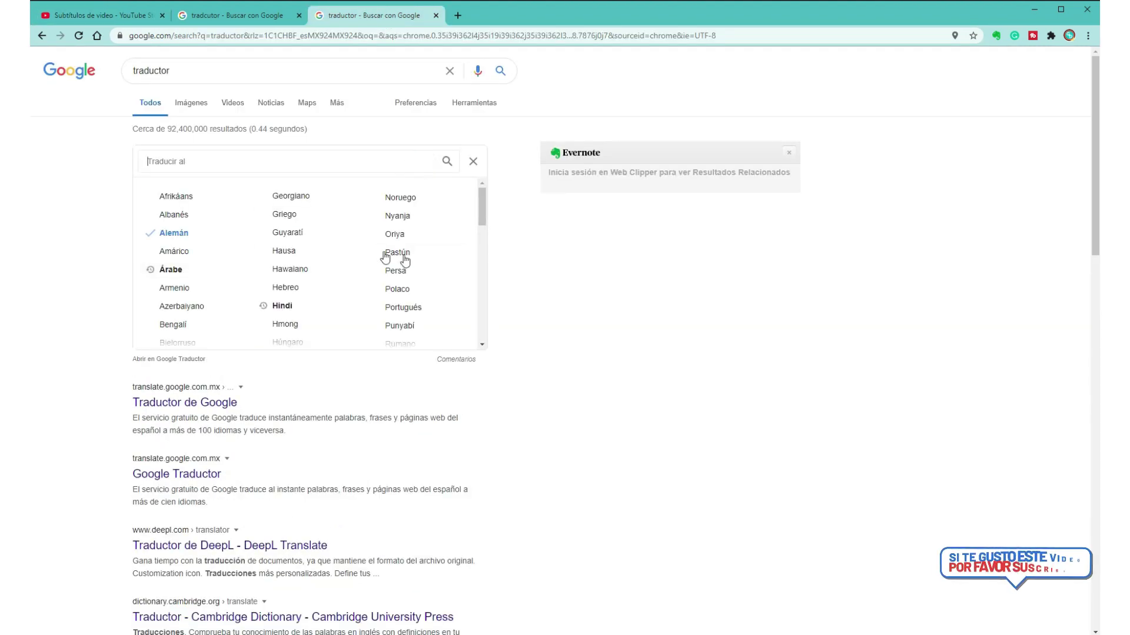
{"action": "left_click", "coordinate": [415, 307]}
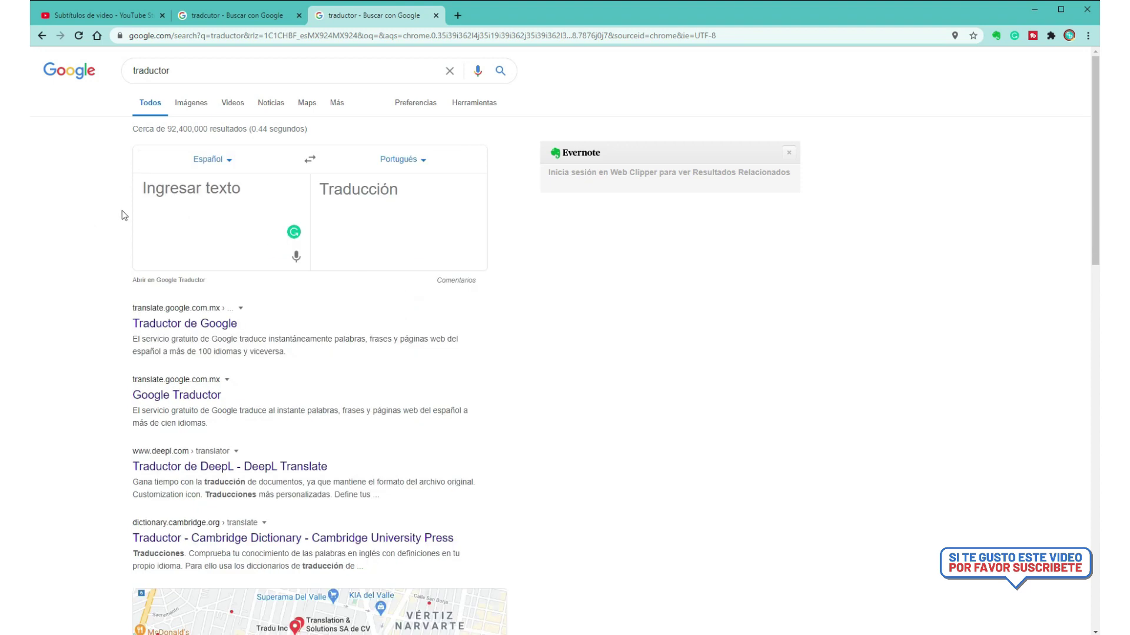
{"action": "key", "text": "ctrl+v"}
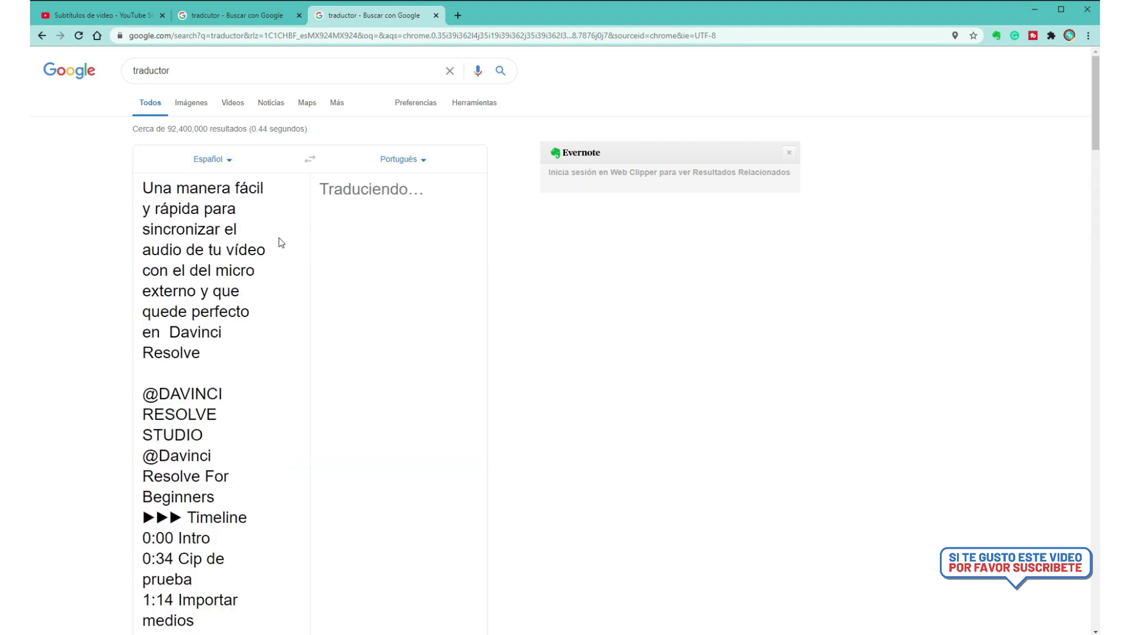
Step: Copy the Portugués description translation, paste it into the description field in YouTube Studio, and publish it
{"action": "scroll", "coordinate": [401, 326], "scroll_direction": "down", "scroll_amount": 8}
{"action": "scroll", "coordinate": [421, 339], "scroll_direction": "down", "scroll_amount": 14}
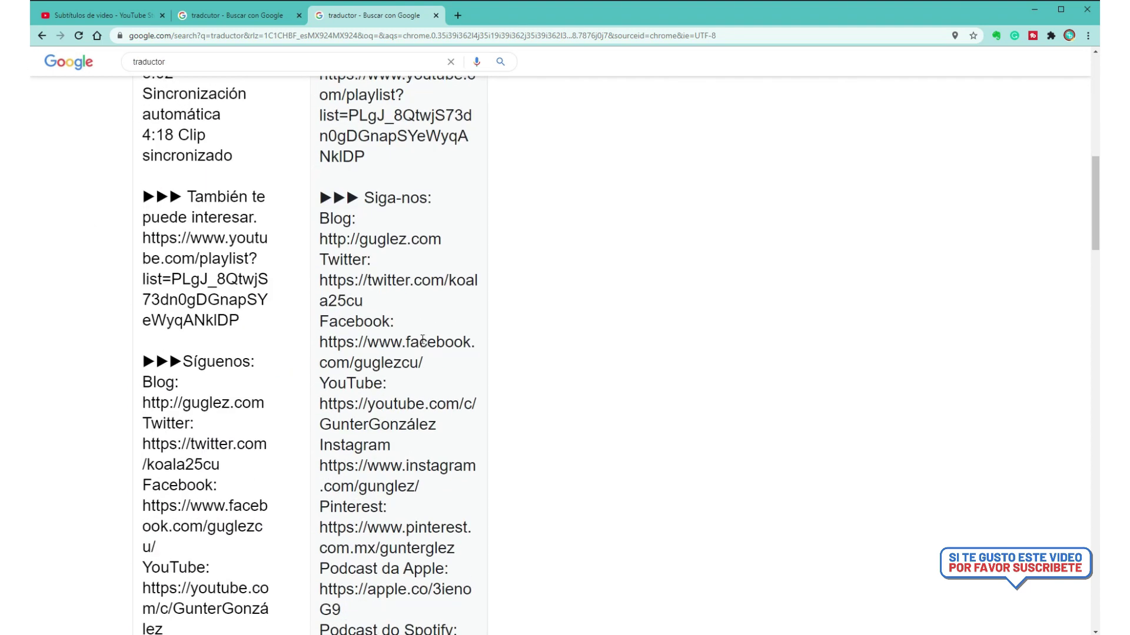
{"action": "scroll", "coordinate": [415, 335], "scroll_direction": "down", "scroll_amount": 8}
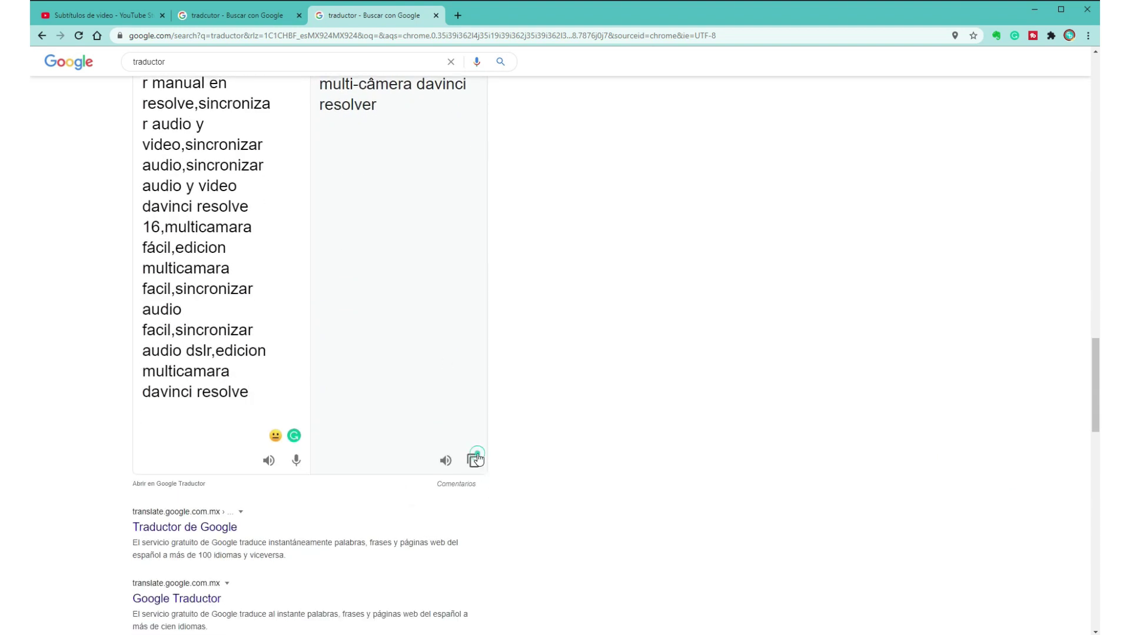
{"action": "left_click", "coordinate": [99, 15]}
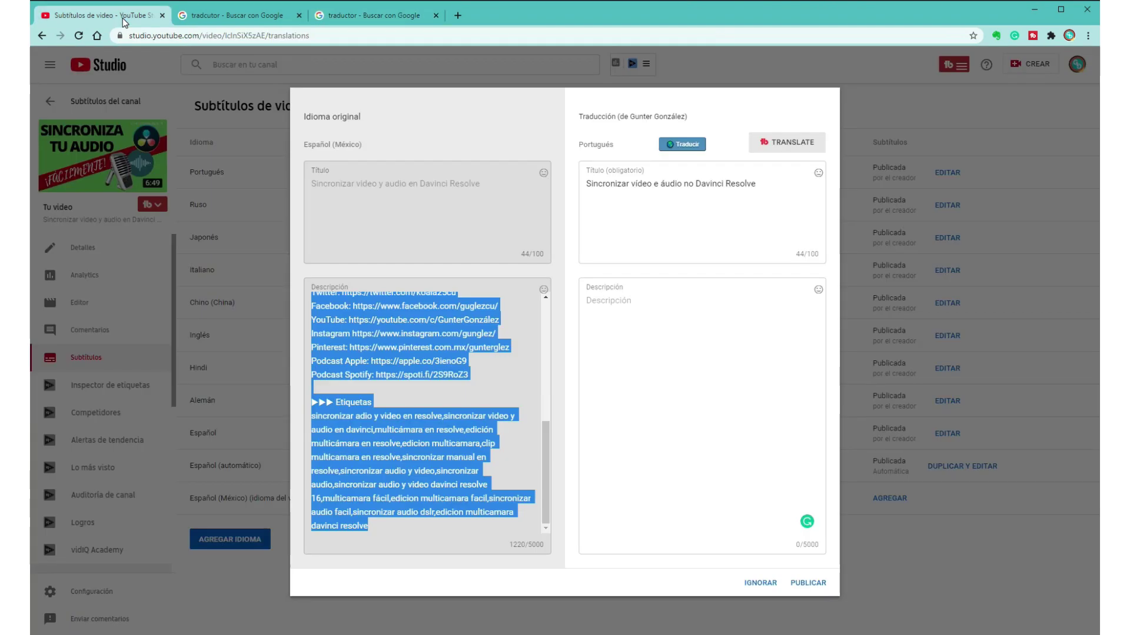
{"action": "left_click", "coordinate": [645, 311]}
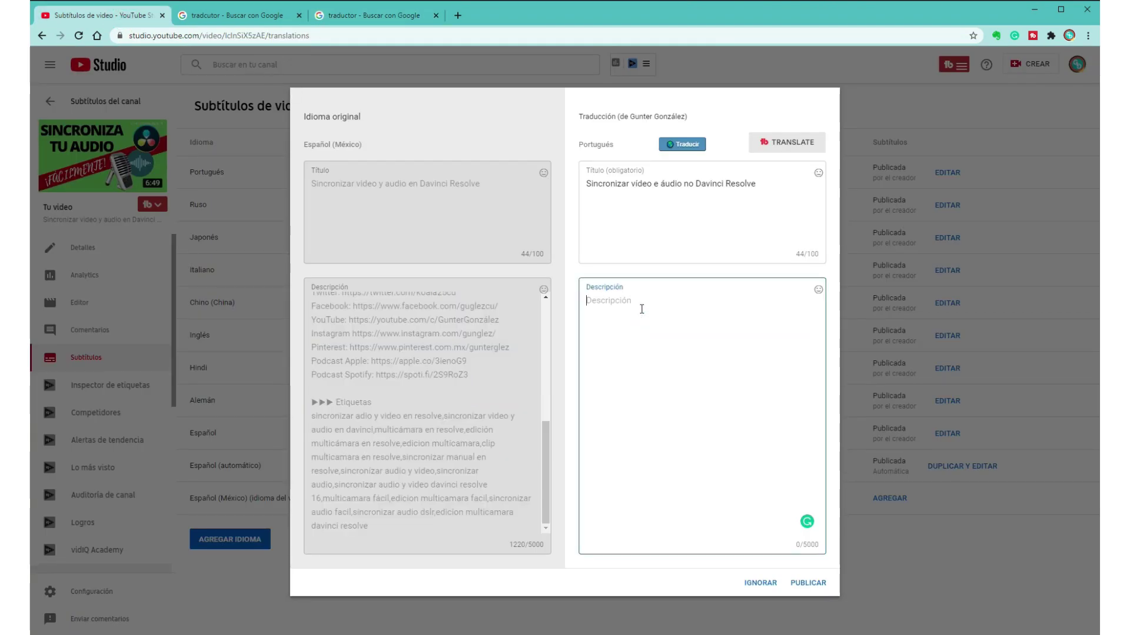
{"action": "key", "text": "ctrl+v"}
{"action": "left_click", "coordinate": [806, 583]}
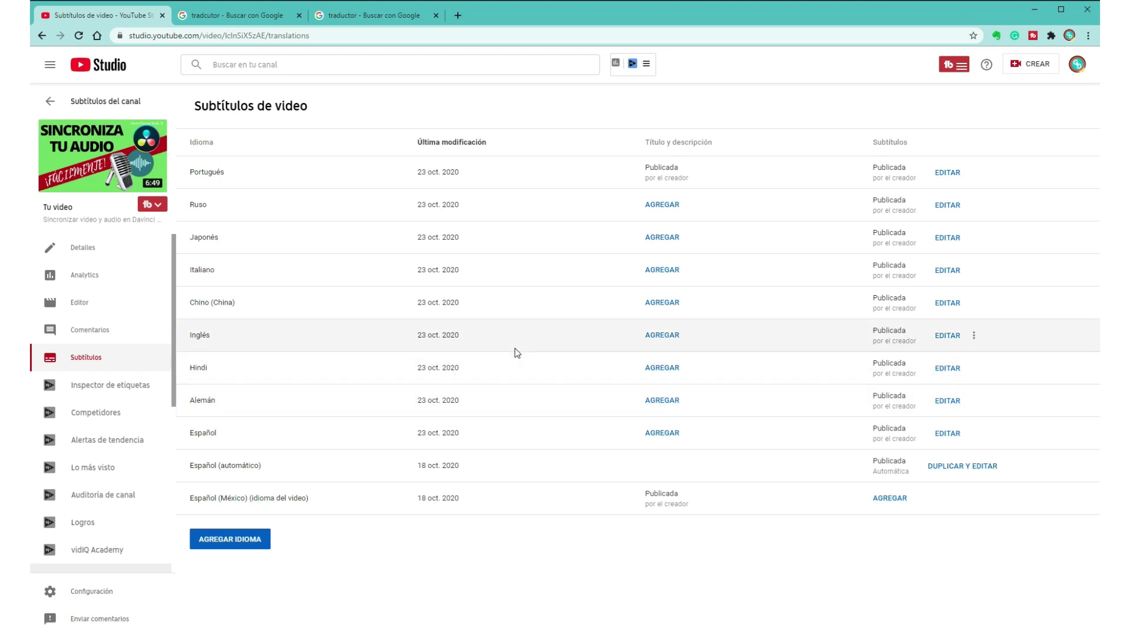
Step: Open the Ruso title and description translation, then translate the title to Ruso on the first Google translator page and copy it
{"action": "left_click", "coordinate": [662, 402]}
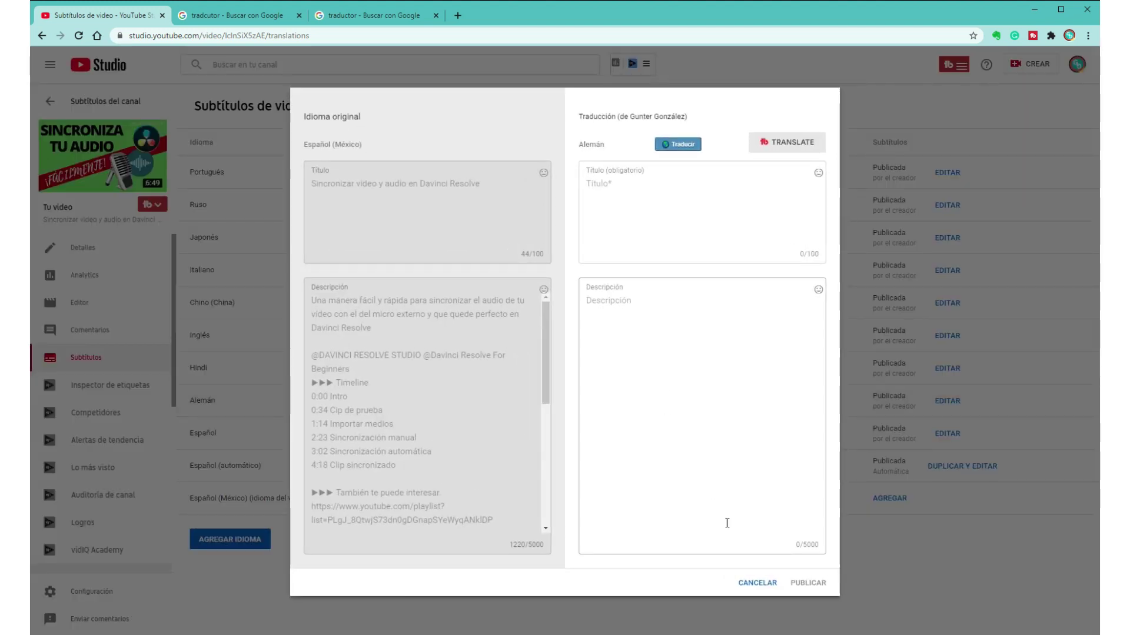
{"action": "left_click", "coordinate": [756, 583]}
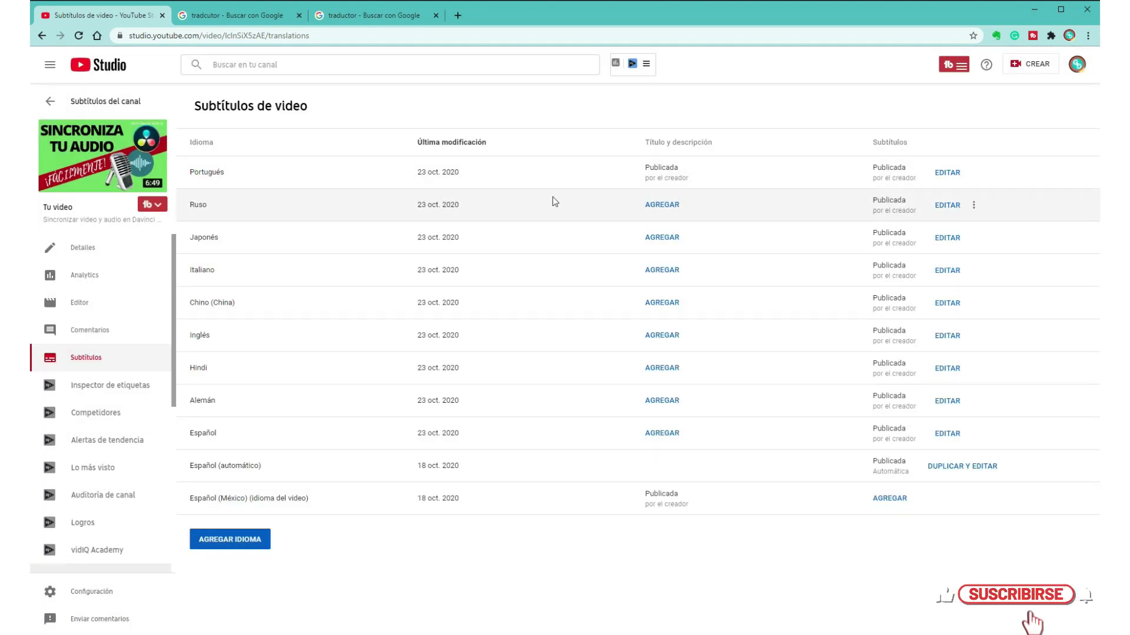
{"action": "left_click", "coordinate": [664, 206]}
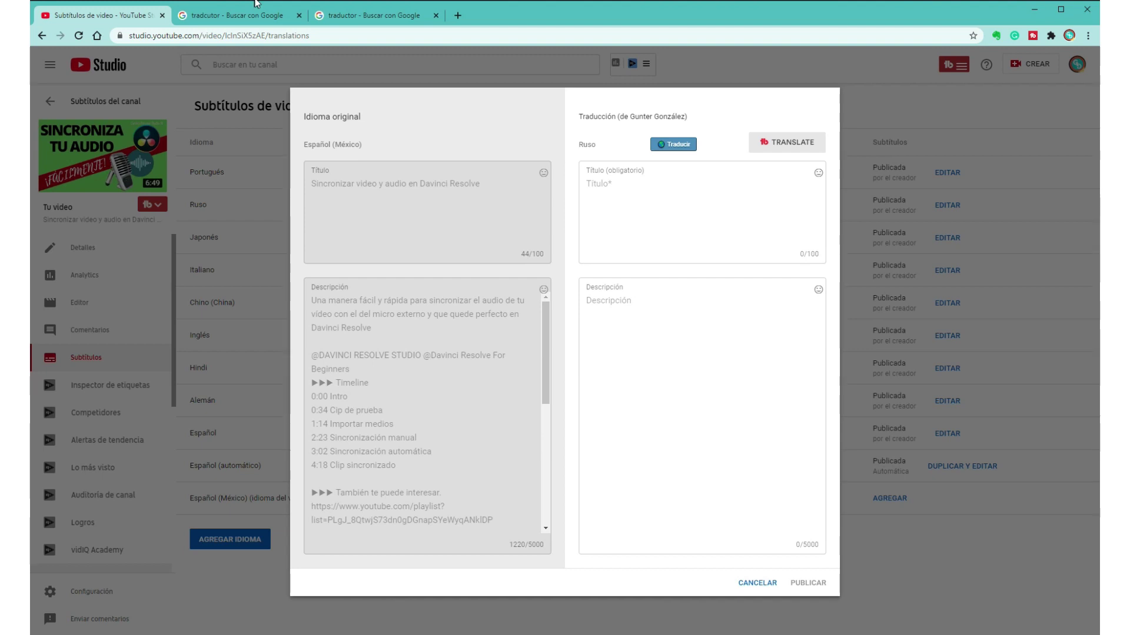
{"action": "left_click", "coordinate": [235, 15]}
{"action": "left_click", "coordinate": [436, 210]}
{"action": "left_click", "coordinate": [440, 305]}
{"action": "left_click", "coordinate": [472, 340]}
Step: Paste the Russian title into the Ruso title field in YouTube Studio
{"action": "left_click", "coordinate": [126, 17]}
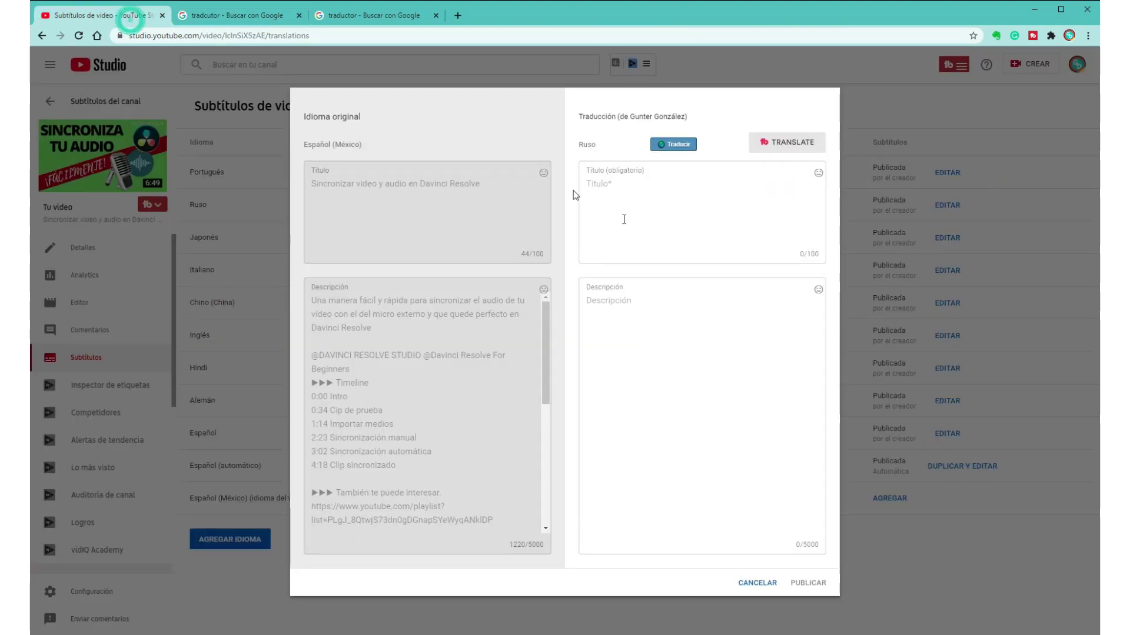
{"action": "left_click", "coordinate": [660, 212]}
{"action": "key", "text": "ctrl+v"}
{"action": "left_click", "coordinate": [606, 301]}
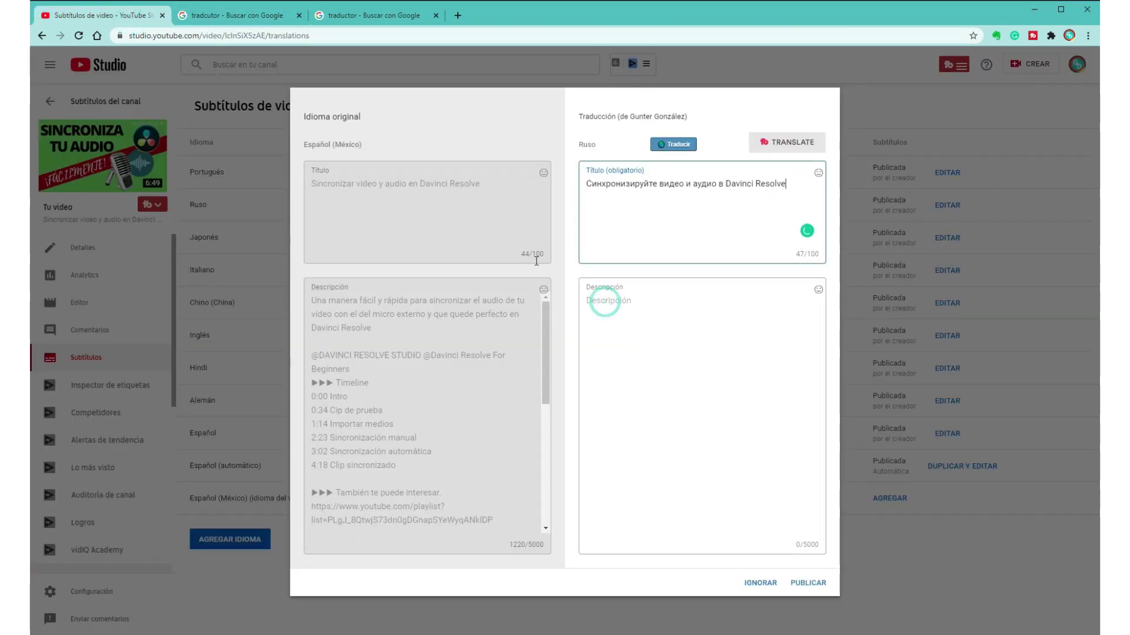
Step: Translate the description to Ruso on the second Google translator page and copy the result
{"action": "left_click", "coordinate": [377, 16]}
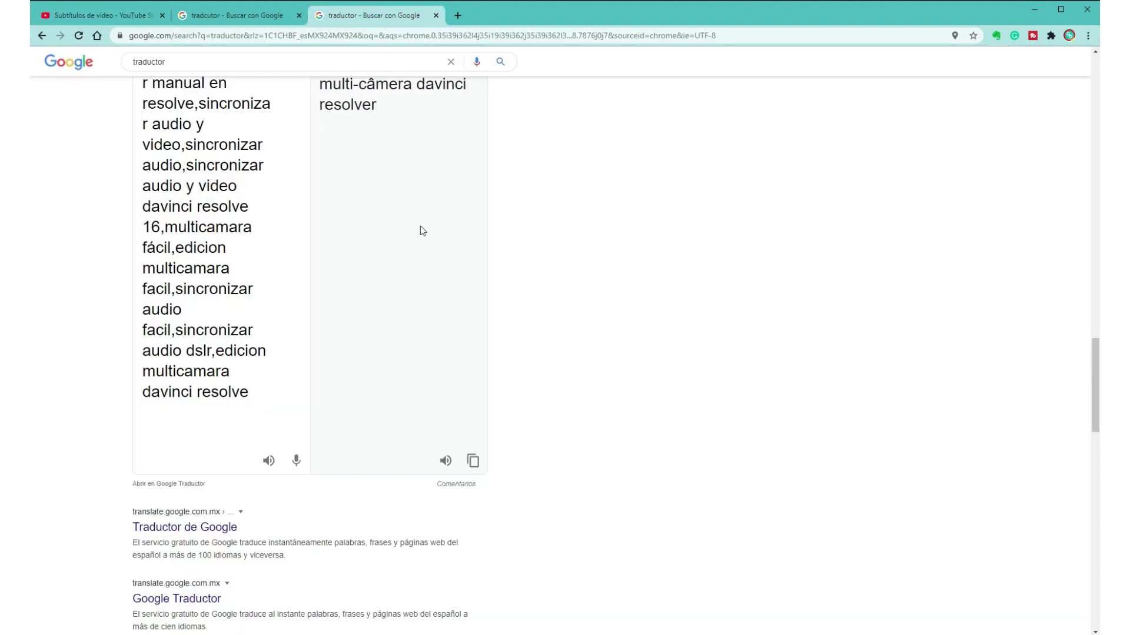
{"action": "scroll", "coordinate": [438, 244], "scroll_direction": "up", "scroll_amount": 20}
{"action": "scroll", "coordinate": [423, 283], "scroll_direction": "down", "scroll_amount": 8}
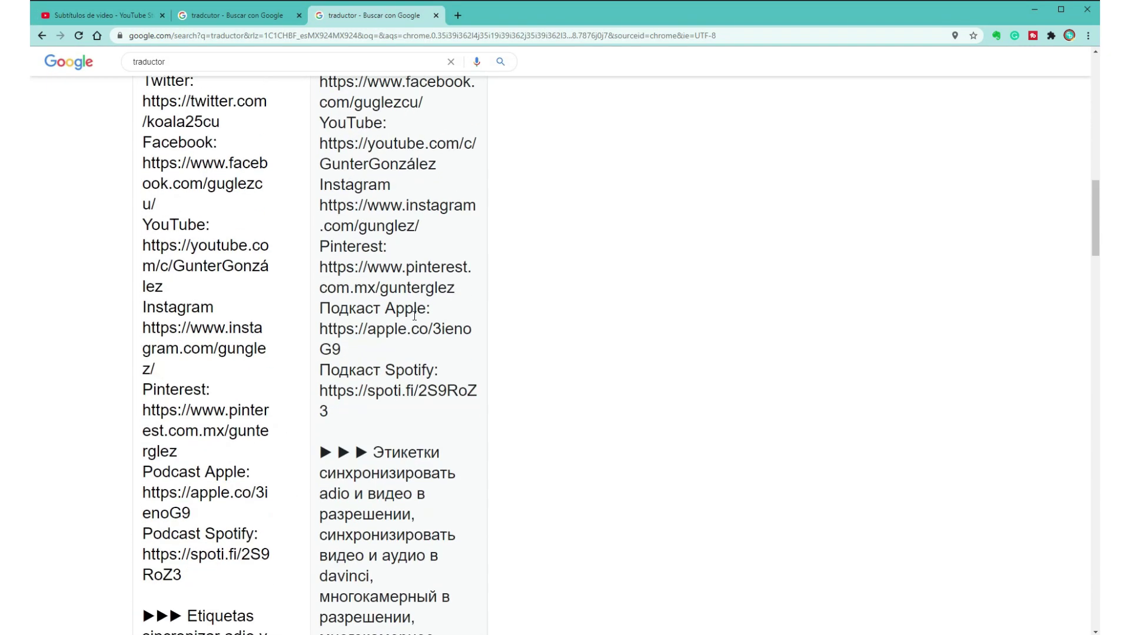
{"action": "scroll", "coordinate": [414, 316], "scroll_direction": "down", "scroll_amount": 15}
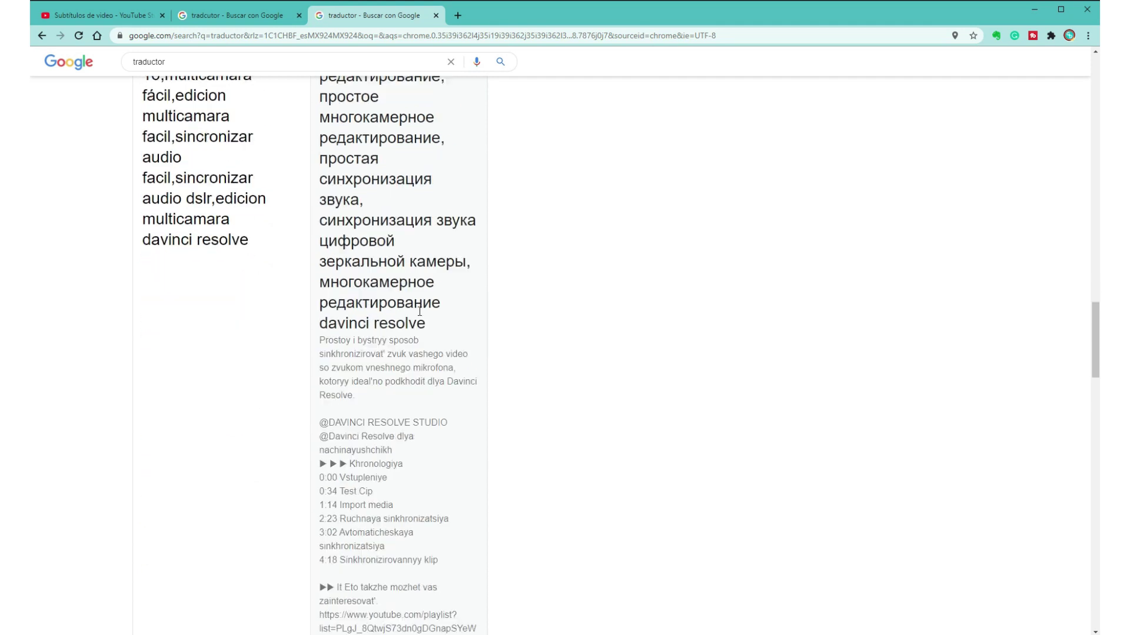
{"action": "scroll", "coordinate": [419, 311], "scroll_direction": "down", "scroll_amount": 15}
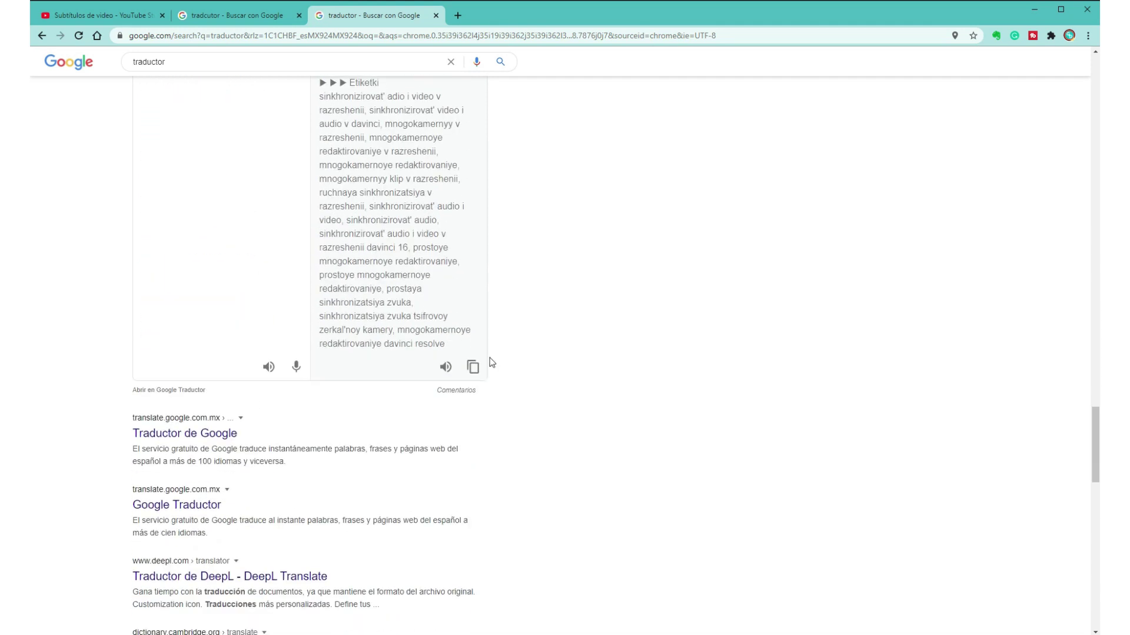
{"action": "left_click", "coordinate": [474, 369]}
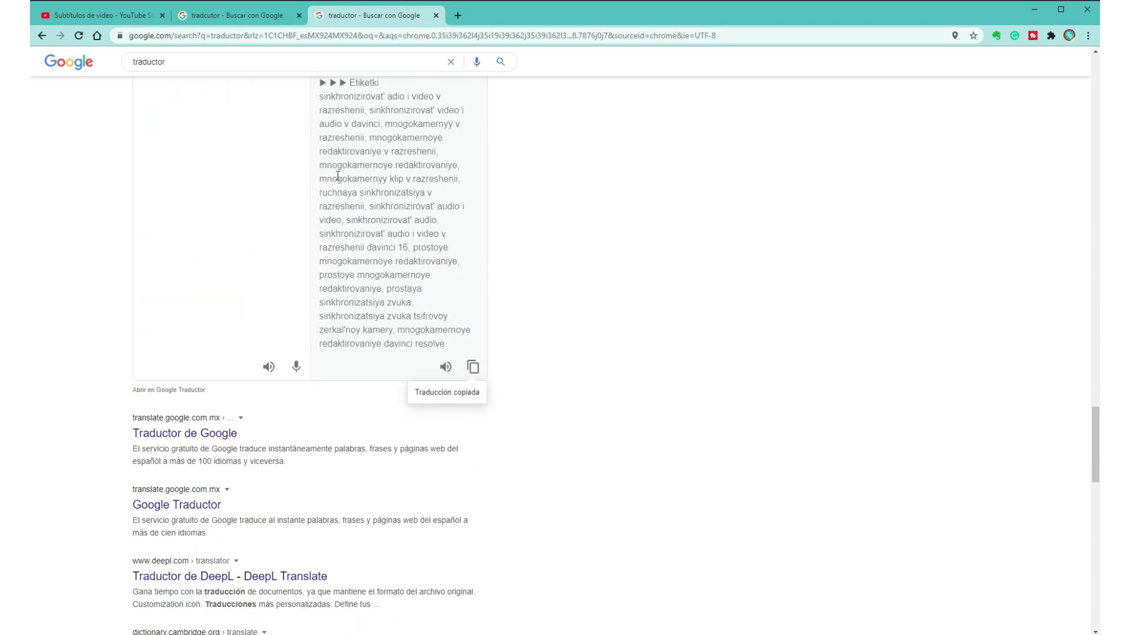
Step: Paste the Russian description into the Ruso description field in YouTube Studio and publish the translation
{"action": "left_click", "coordinate": [100, 15]}
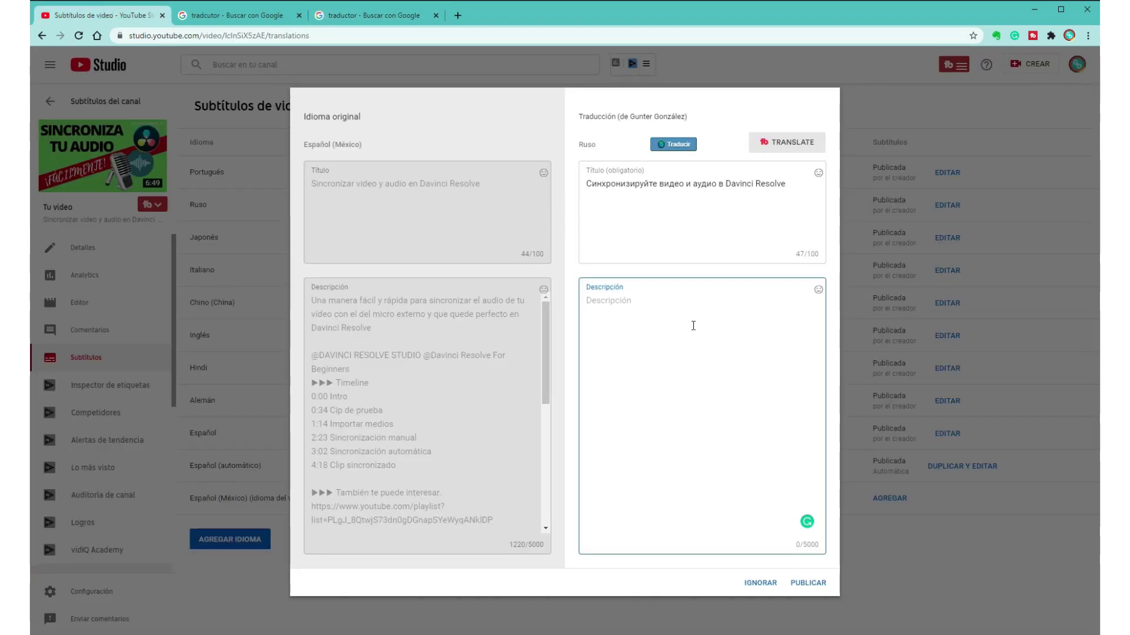
{"action": "key", "text": "ctrl+v"}
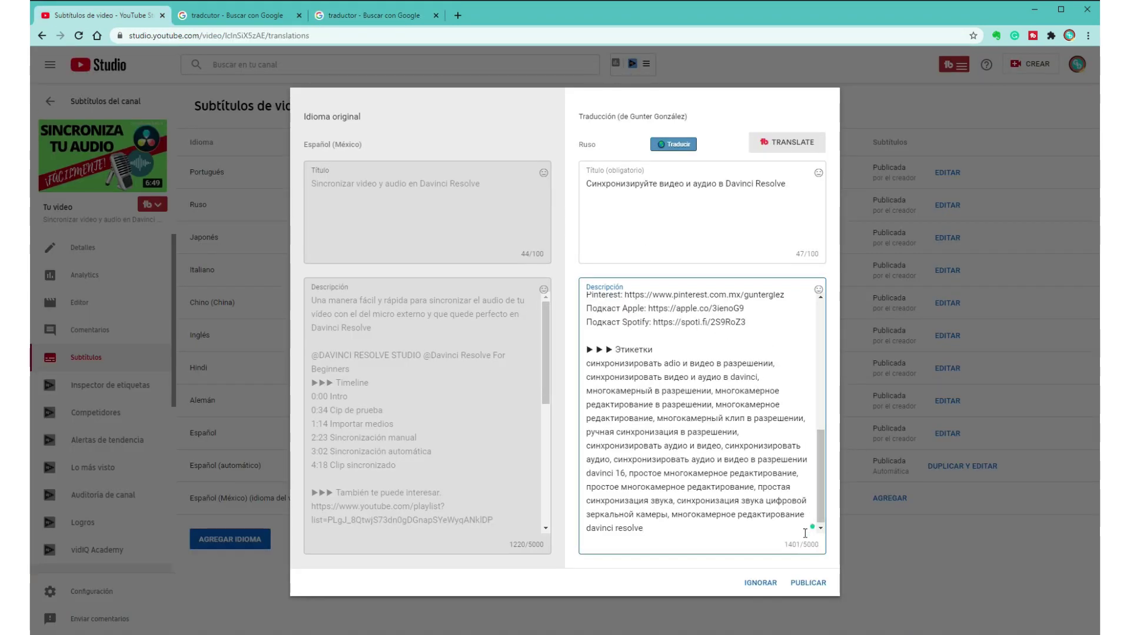
{"action": "left_click", "coordinate": [808, 583]}
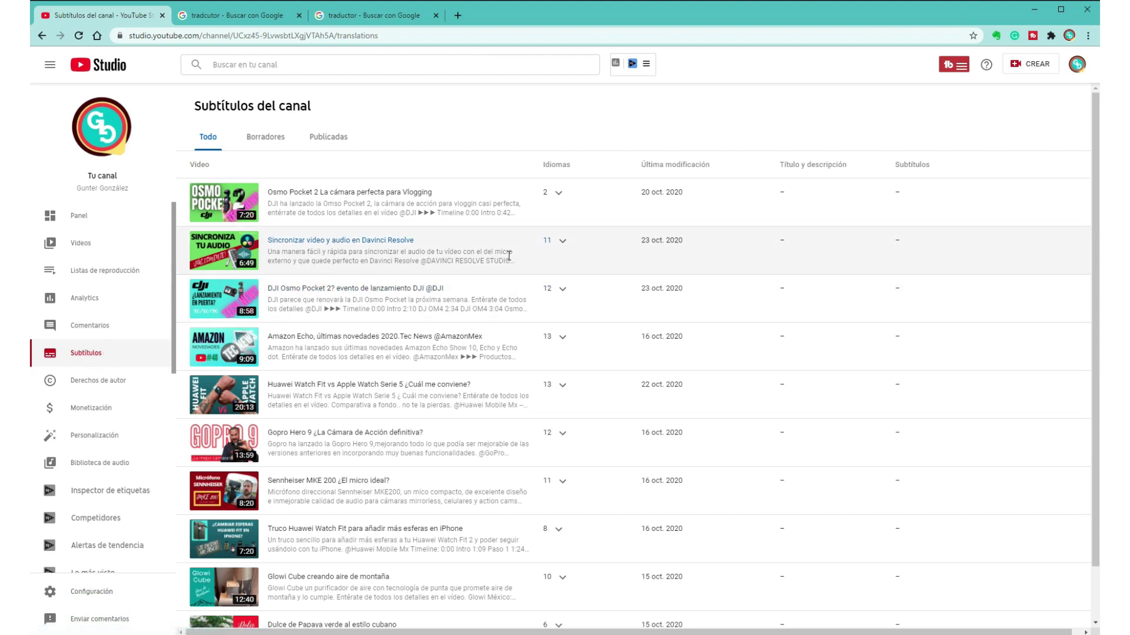
Step: Expand the language list of the "Sincronizar video y audio en Davinci Resolve" video, review each language's title, description and subtitle status, and collapse it
{"action": "left_click", "coordinate": [561, 246]}
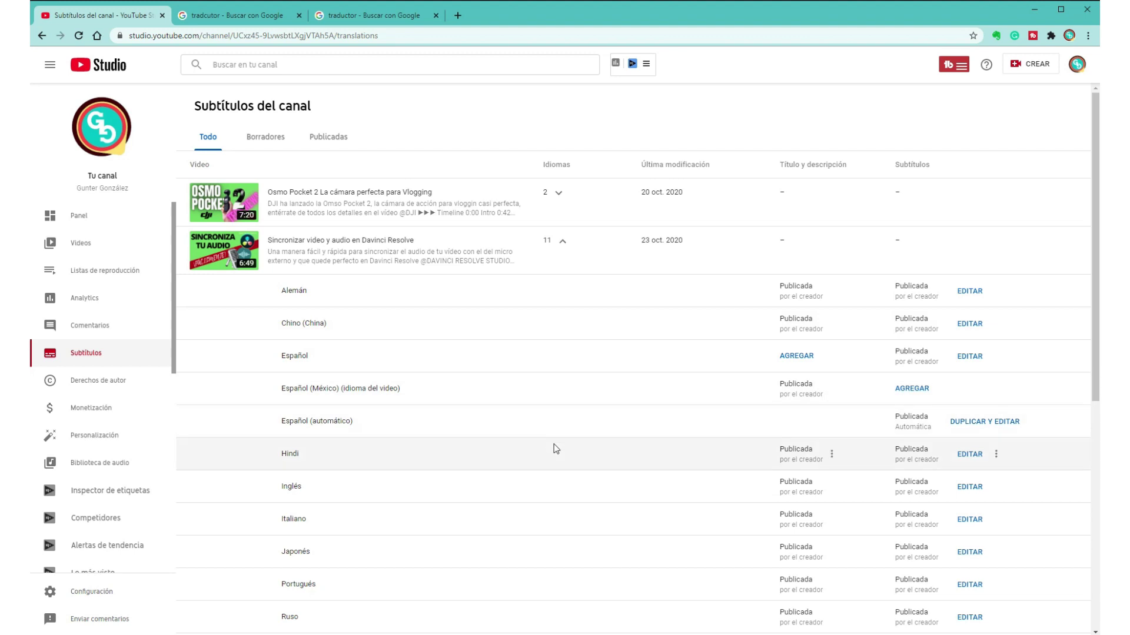
{"action": "scroll", "coordinate": [557, 522], "scroll_direction": "down", "scroll_amount": 2}
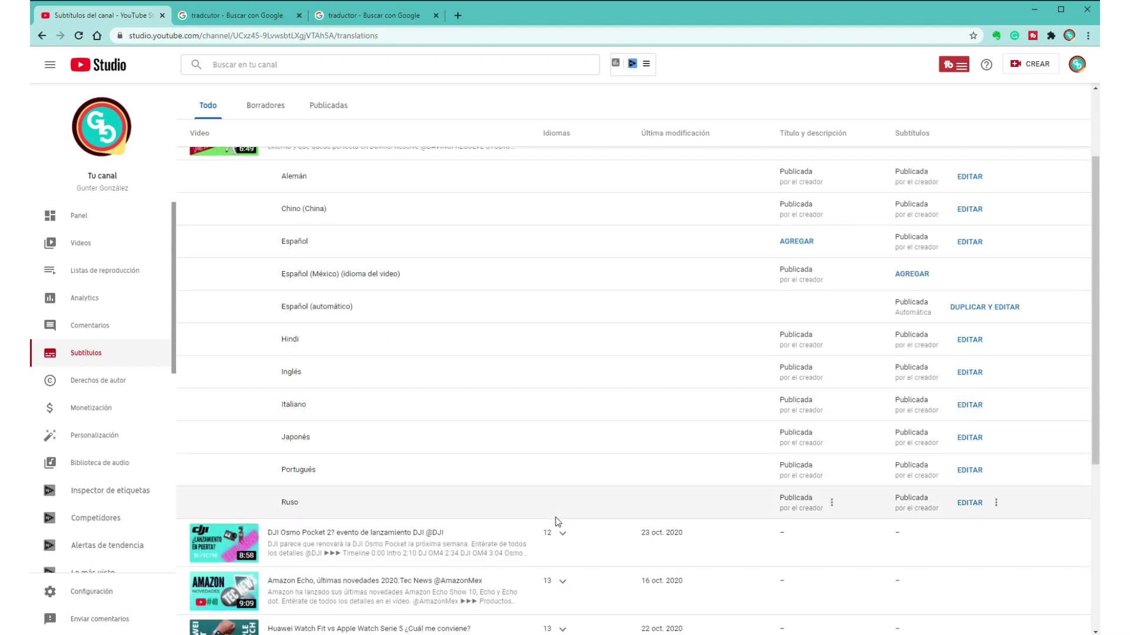
{"action": "scroll", "coordinate": [557, 521], "scroll_direction": "up", "scroll_amount": 2}
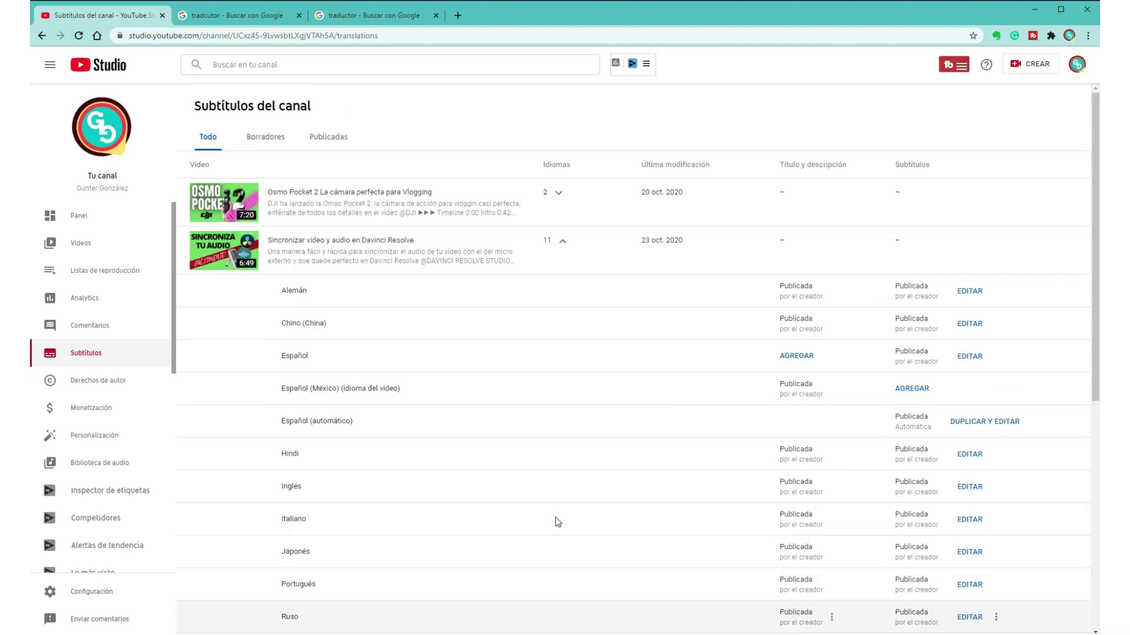
{"action": "left_click", "coordinate": [562, 246]}
{"action": "scroll", "coordinate": [559, 302], "scroll_direction": "down", "scroll_amount": 1}
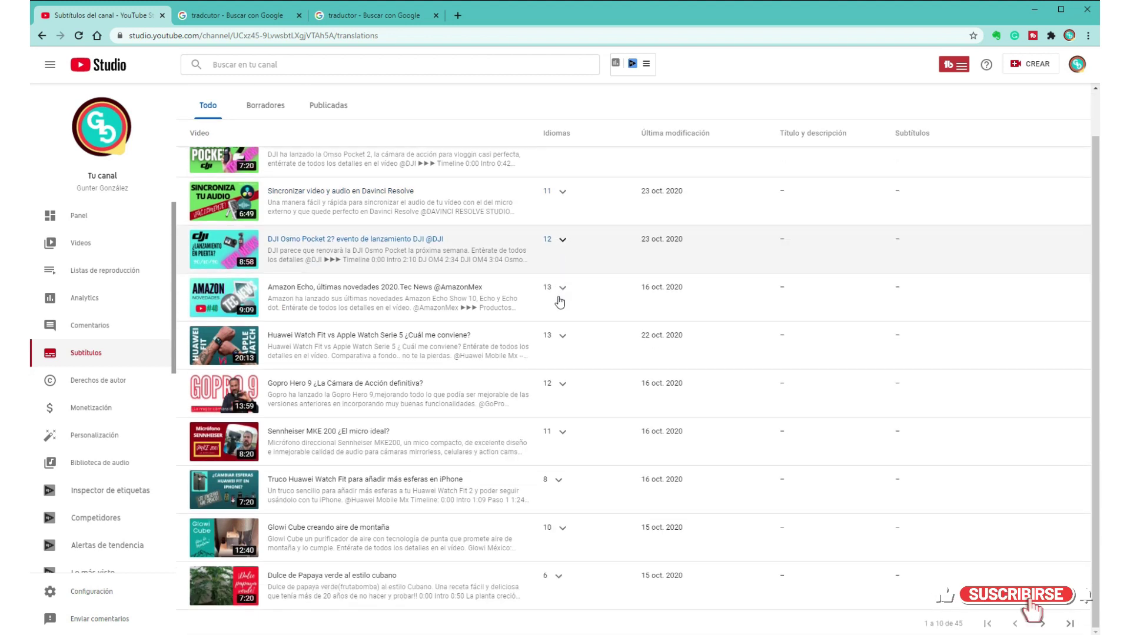
{"action": "scroll", "coordinate": [559, 315], "scroll_direction": "up", "scroll_amount": 1}
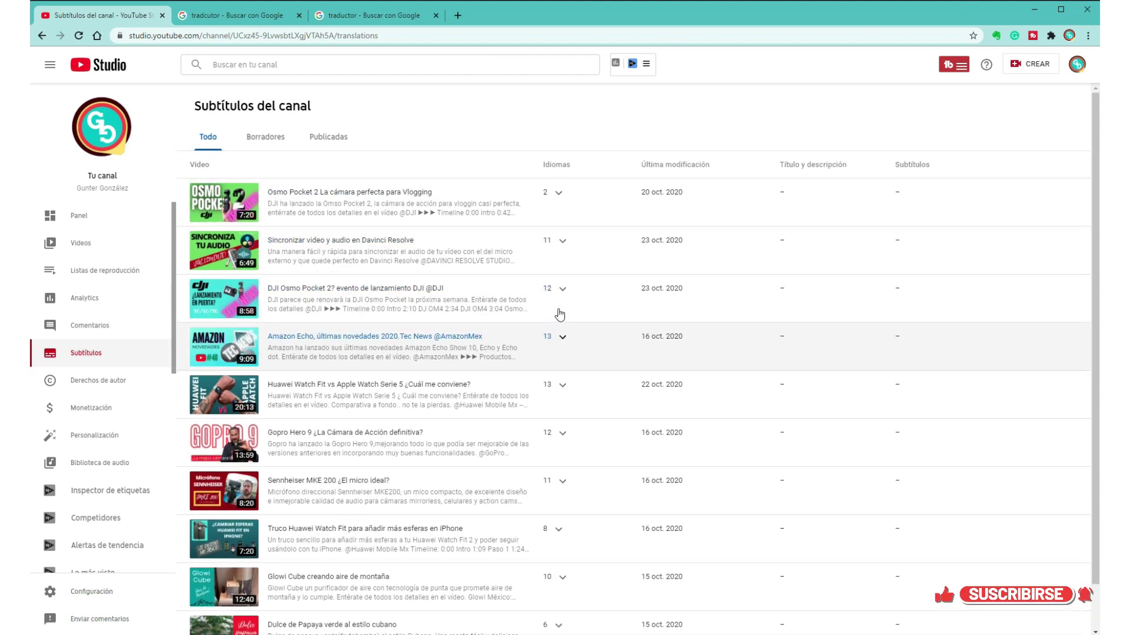
{"action": "scroll", "coordinate": [560, 315], "scroll_direction": "down", "scroll_amount": 1}
{"action": "scroll", "coordinate": [559, 315], "scroll_direction": "up", "scroll_amount": 1}
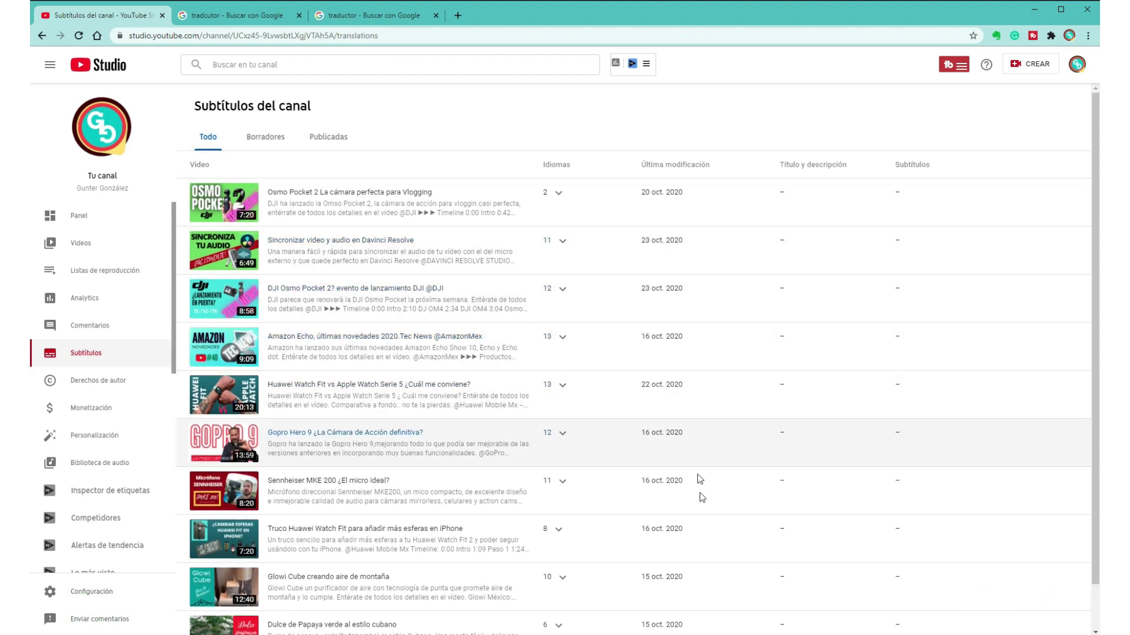